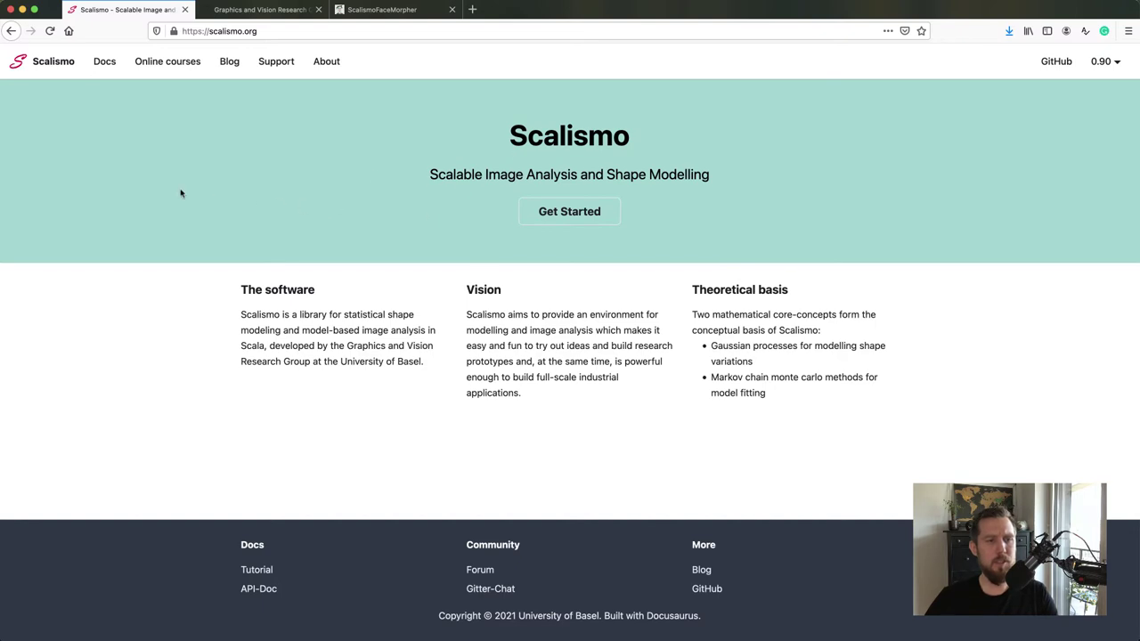
Browse the Scalismo tutorials documentation page
{"action": "left_click", "coordinate": [104, 62]}
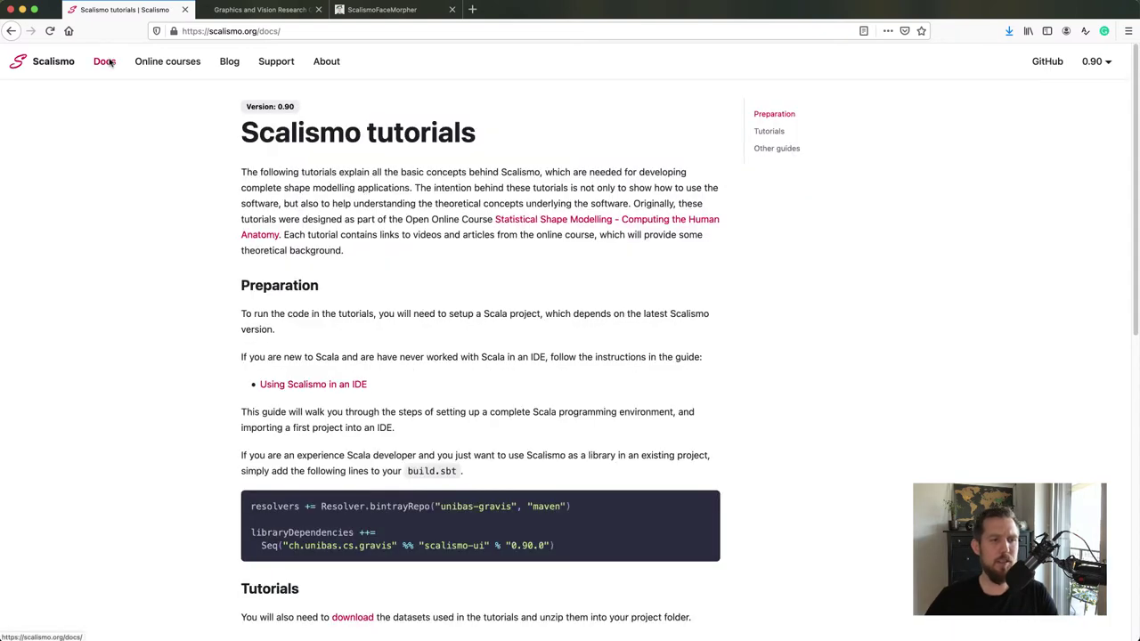
{"action": "scroll", "coordinate": [647, 245], "scroll_direction": "down", "scroll_amount": 4}
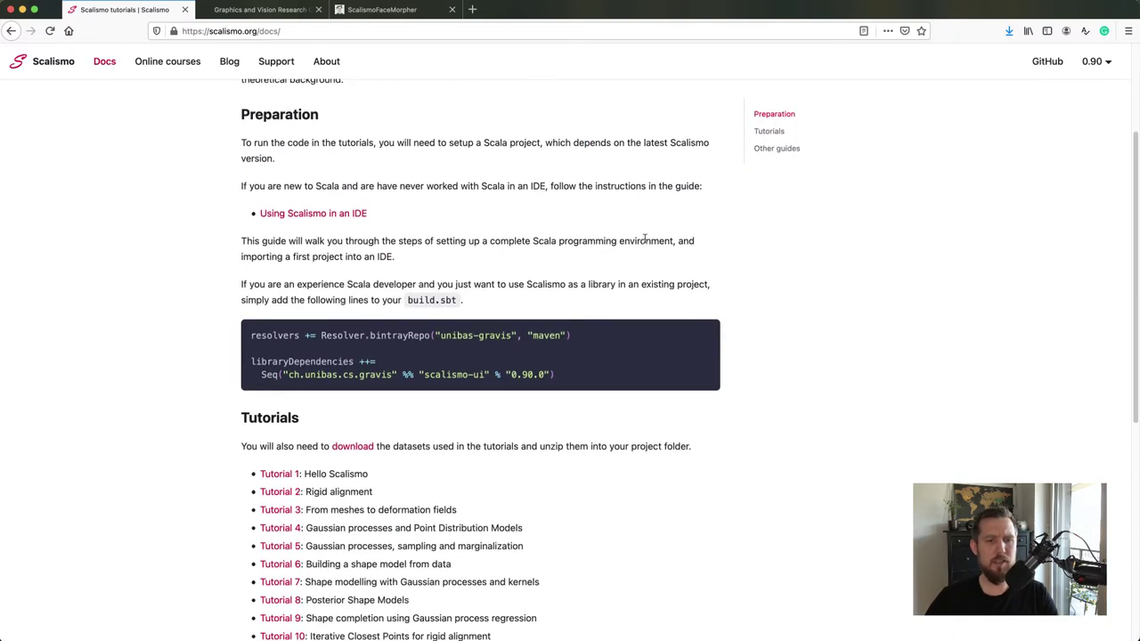
{"action": "scroll", "coordinate": [647, 245], "scroll_direction": "down", "scroll_amount": 5}
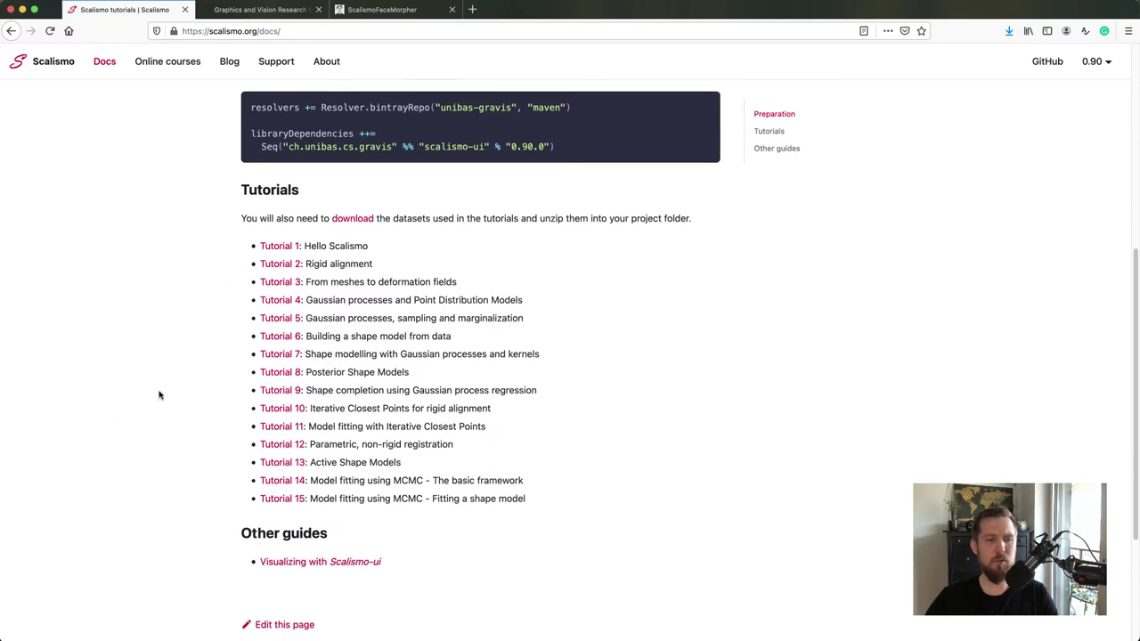
{"action": "scroll", "coordinate": [159, 394], "scroll_direction": "up", "scroll_amount": 4}
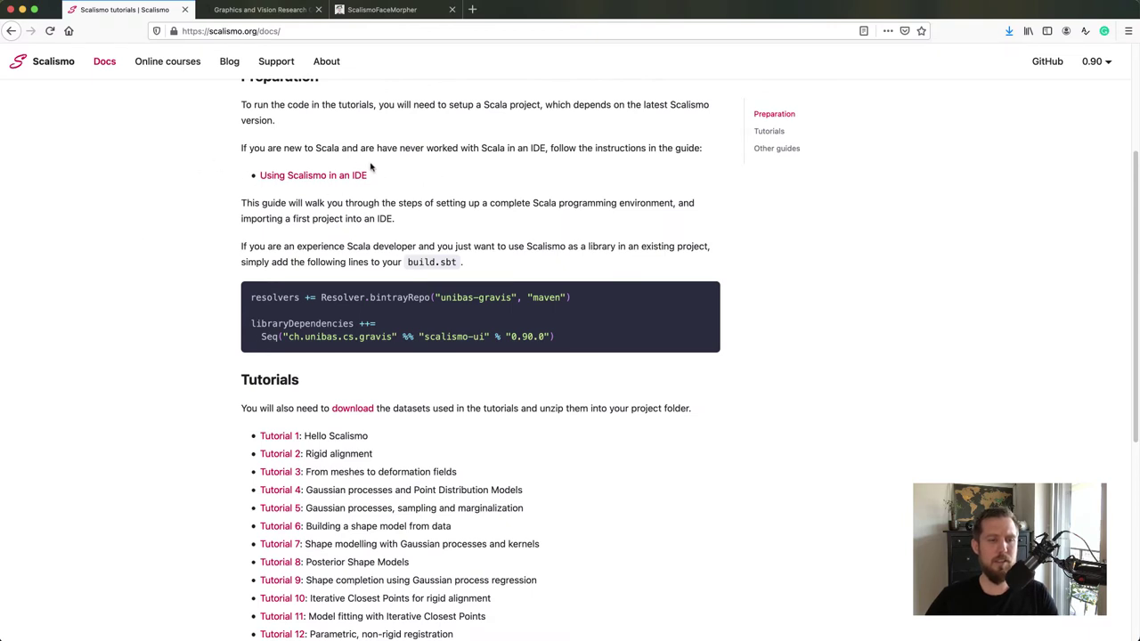
{"action": "scroll", "coordinate": [332, 182], "scroll_direction": "up", "scroll_amount": 4}
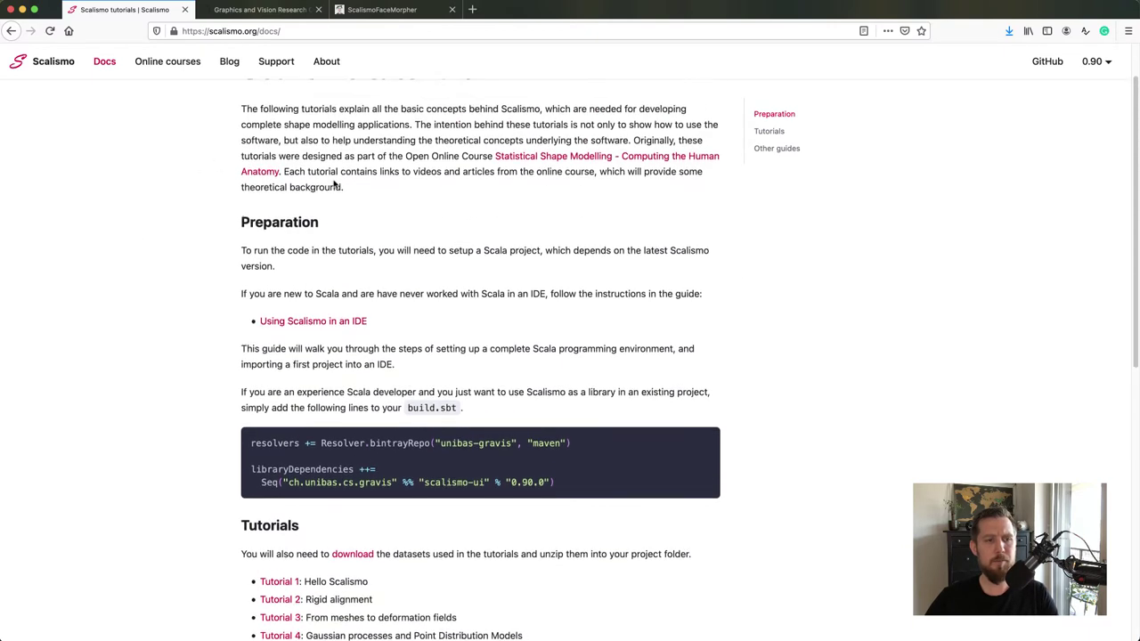
Open the online courses page, select 'Scala', and switch to the research group's GitHub tab
{"action": "left_click", "coordinate": [168, 62]}
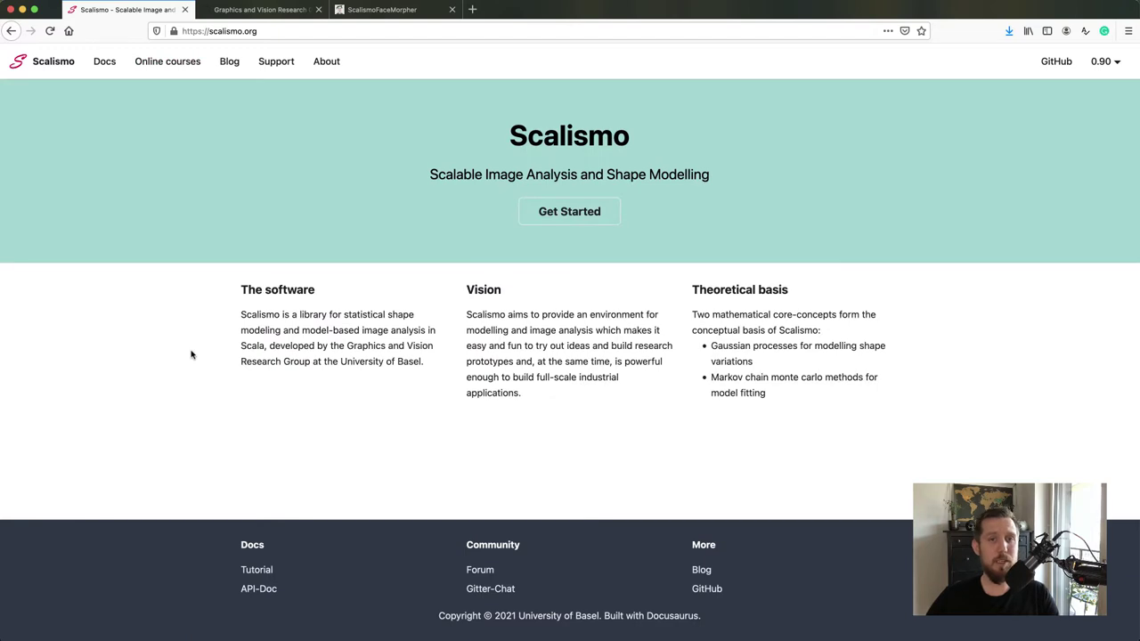
{"action": "double_click", "coordinate": [251, 348]}
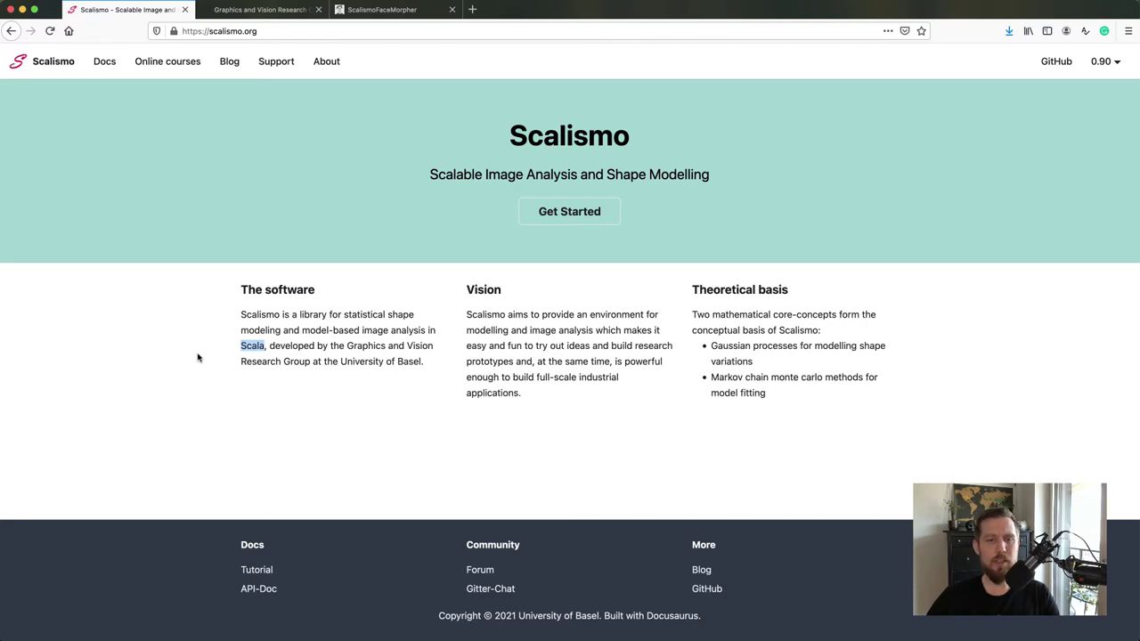
{"action": "key", "text": "ctrl+Tab"}
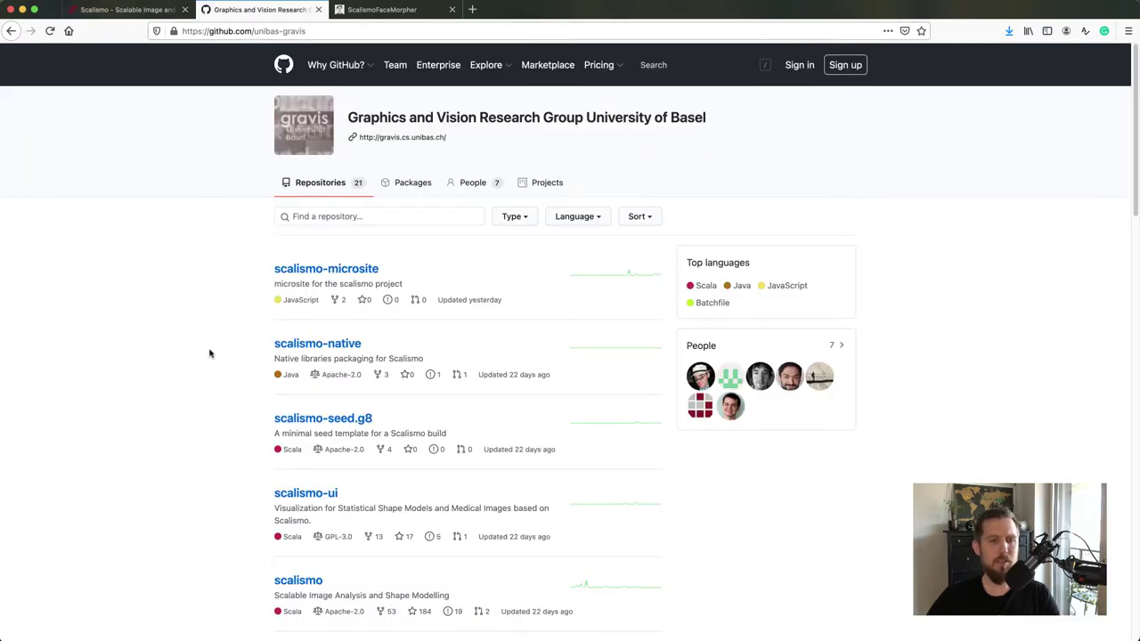
{"action": "scroll", "coordinate": [210, 353], "scroll_direction": "down", "scroll_amount": 3}
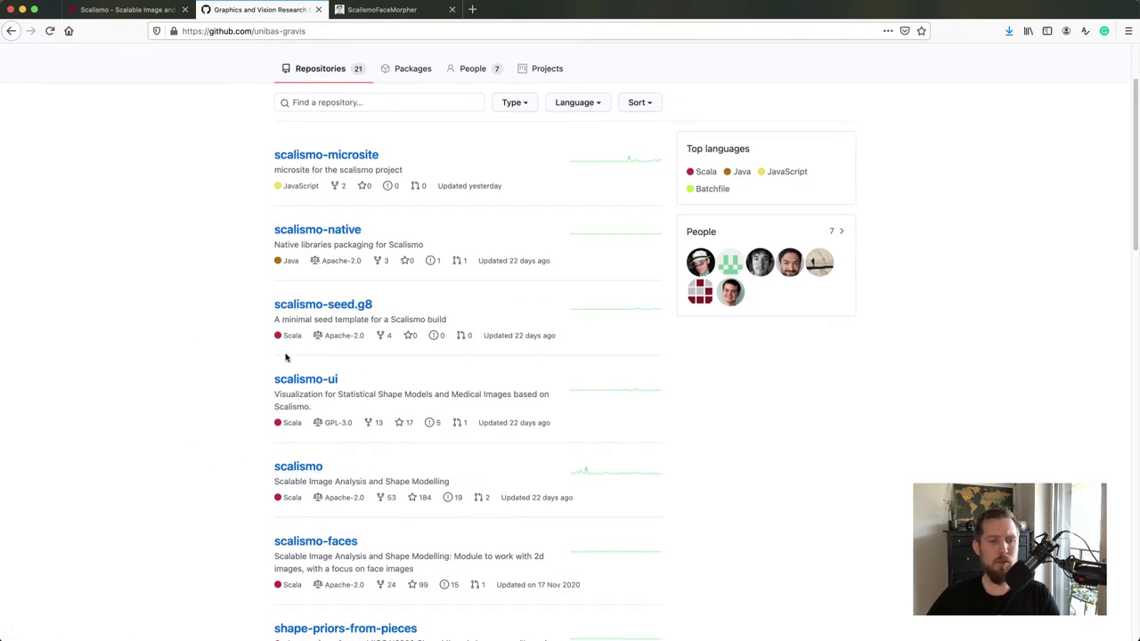
{"action": "scroll", "coordinate": [163, 392], "scroll_direction": "down", "scroll_amount": 2}
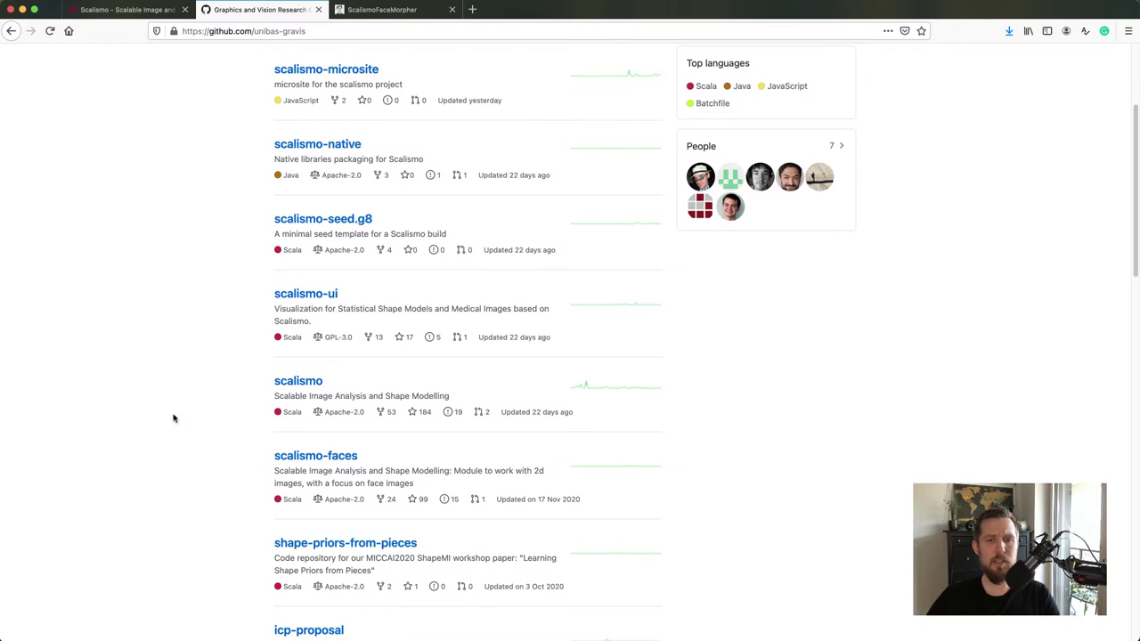
{"action": "scroll", "coordinate": [177, 420], "scroll_direction": "down", "scroll_amount": 1}
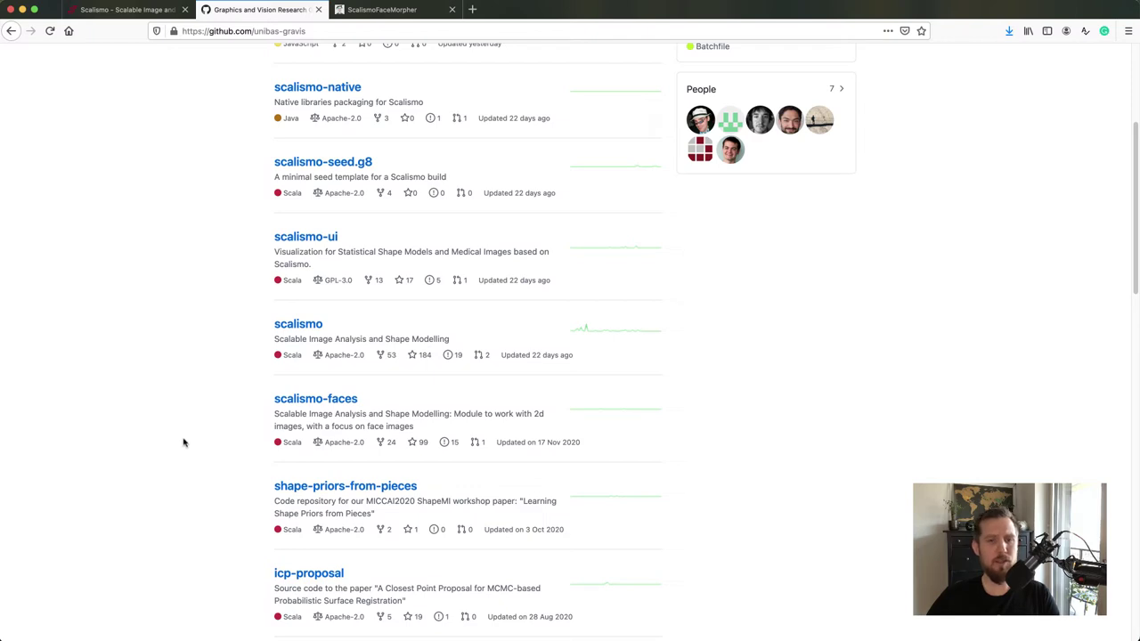
{"action": "scroll", "coordinate": [184, 436], "scroll_direction": "down", "scroll_amount": 10}
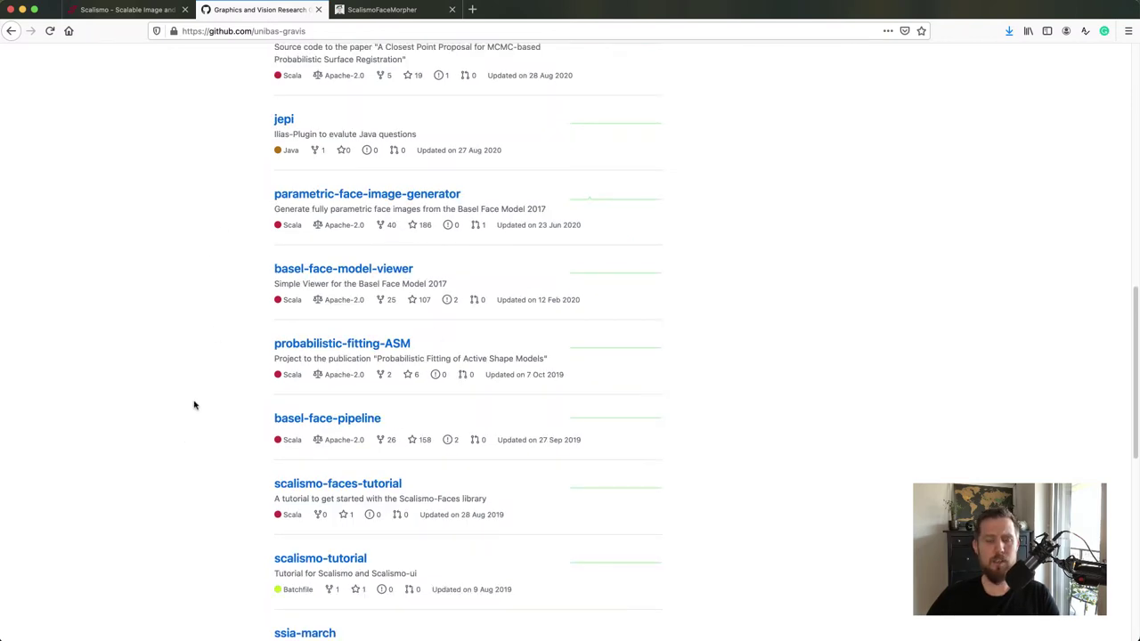
{"action": "scroll", "coordinate": [178, 268], "scroll_direction": "up", "scroll_amount": 15}
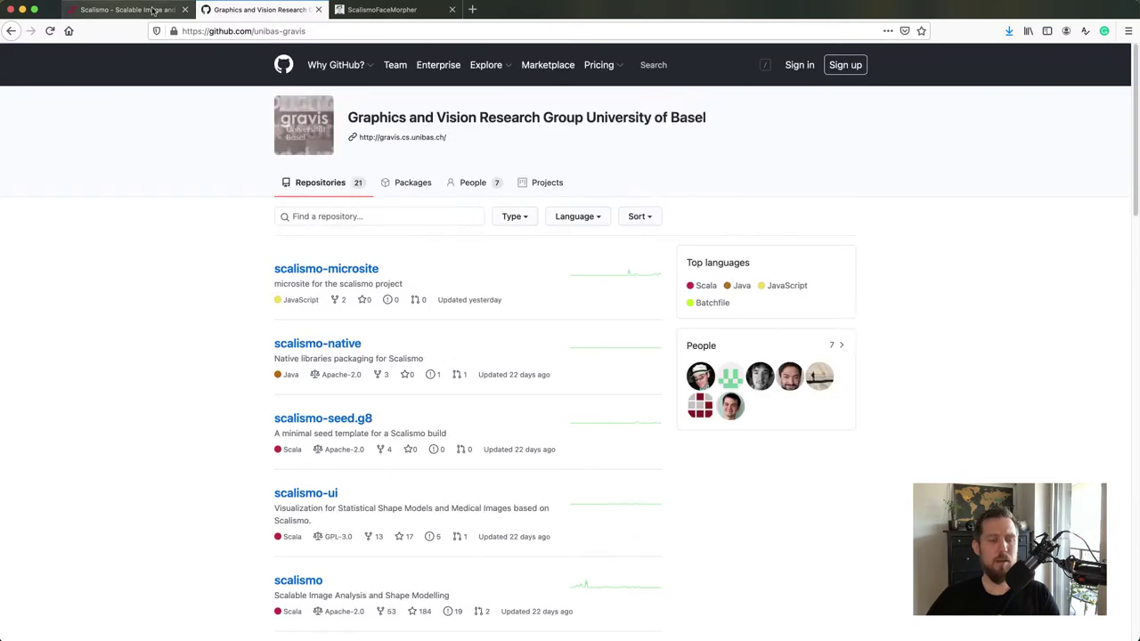
Open the 'Using Scalismo in an IDE' guide on scalismo.org and select its 'sbt new' command
{"action": "left_click", "coordinate": [153, 11]}
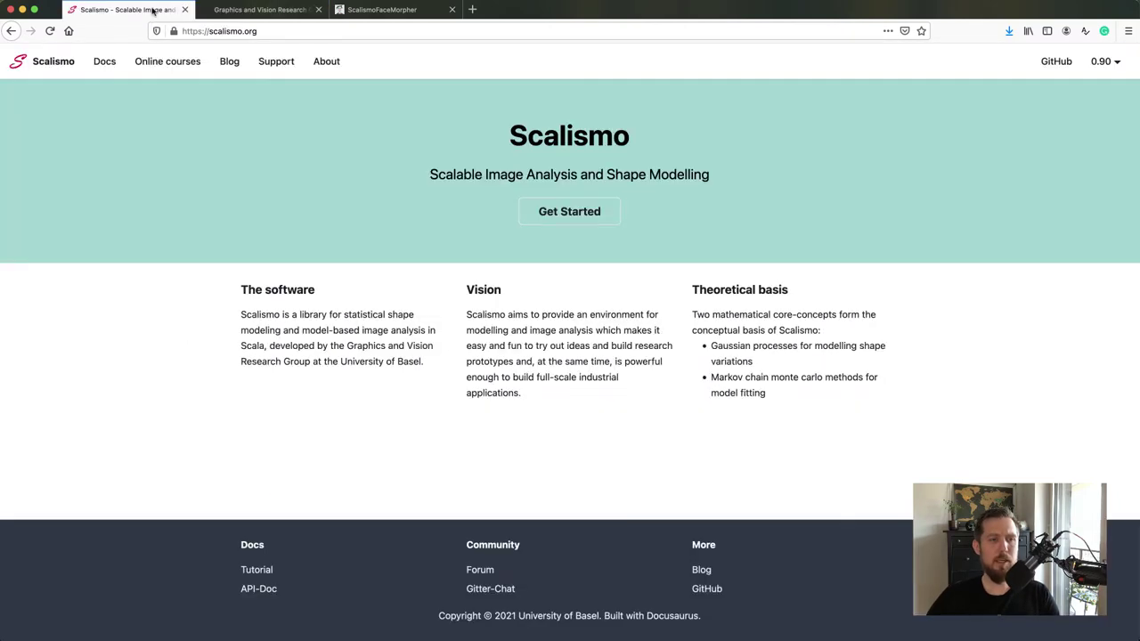
{"action": "left_click", "coordinate": [109, 62]}
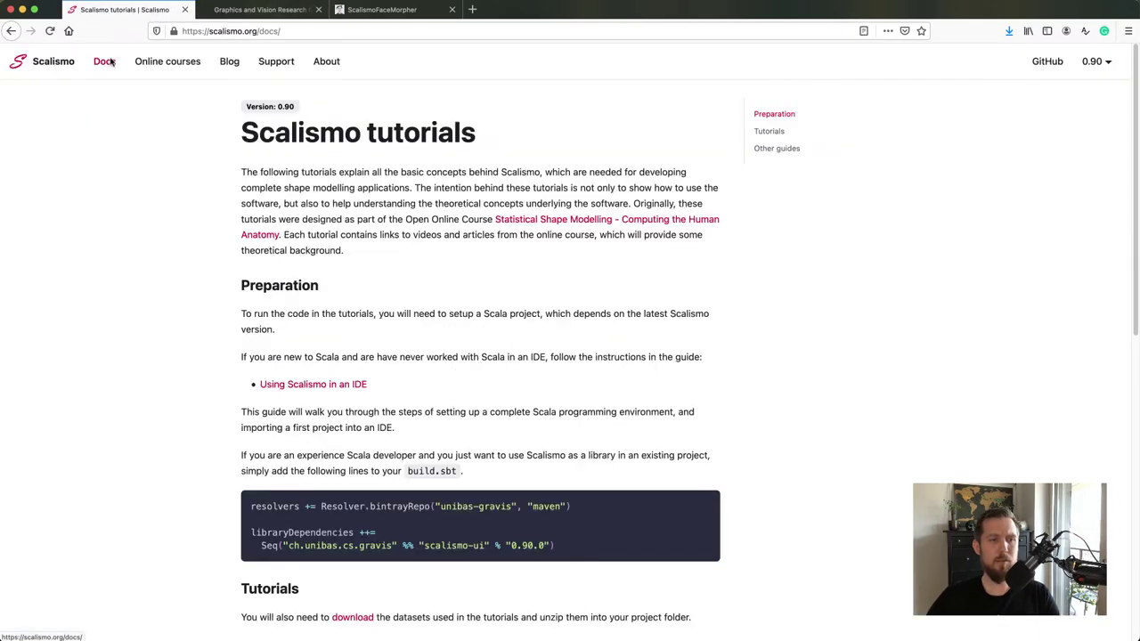
{"action": "left_click", "coordinate": [306, 386]}
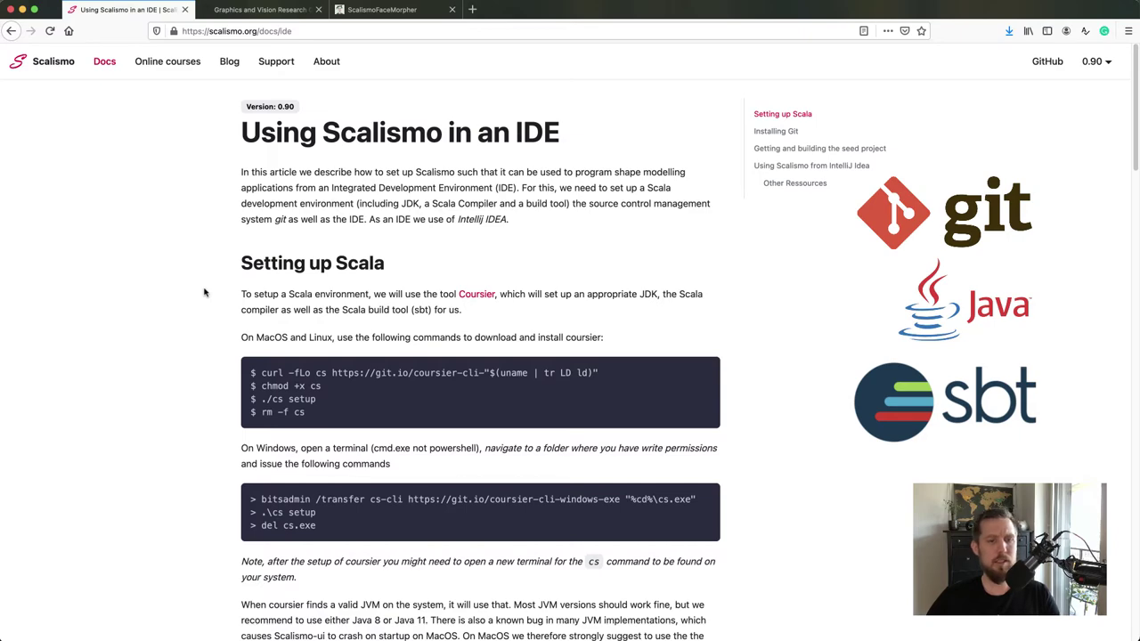
{"action": "scroll", "coordinate": [237, 317], "scroll_direction": "down", "scroll_amount": 10}
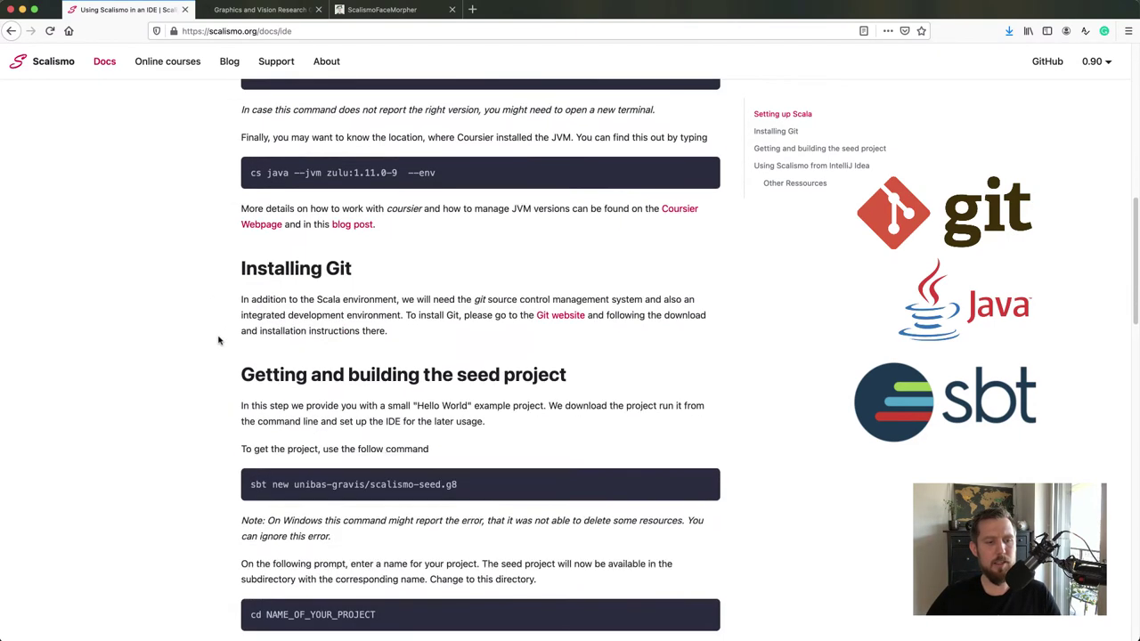
{"action": "scroll", "coordinate": [218, 339], "scroll_direction": "down", "scroll_amount": 3}
{"action": "left_click_drag", "start_coordinate": [457, 371], "coordinate": [250, 372]}
{"action": "key", "text": "super+c"}
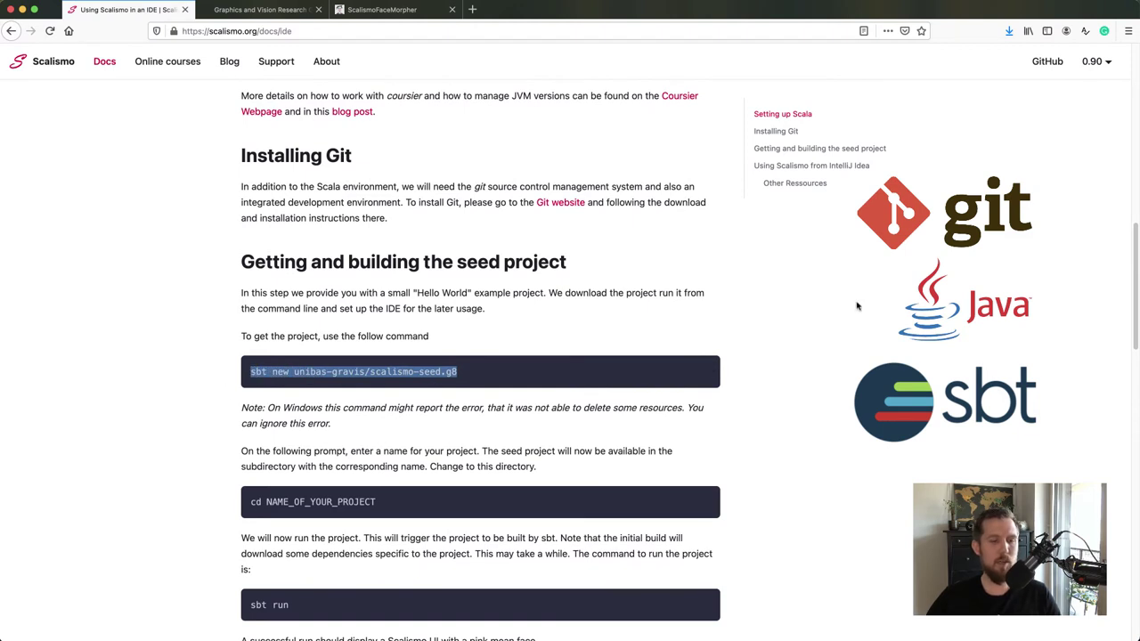
Run 'sbt new unibas-gravis/scalismo-seed.g8' in Terminal and name the project 'demo'
{"action": "key", "text": "super+Tab"}
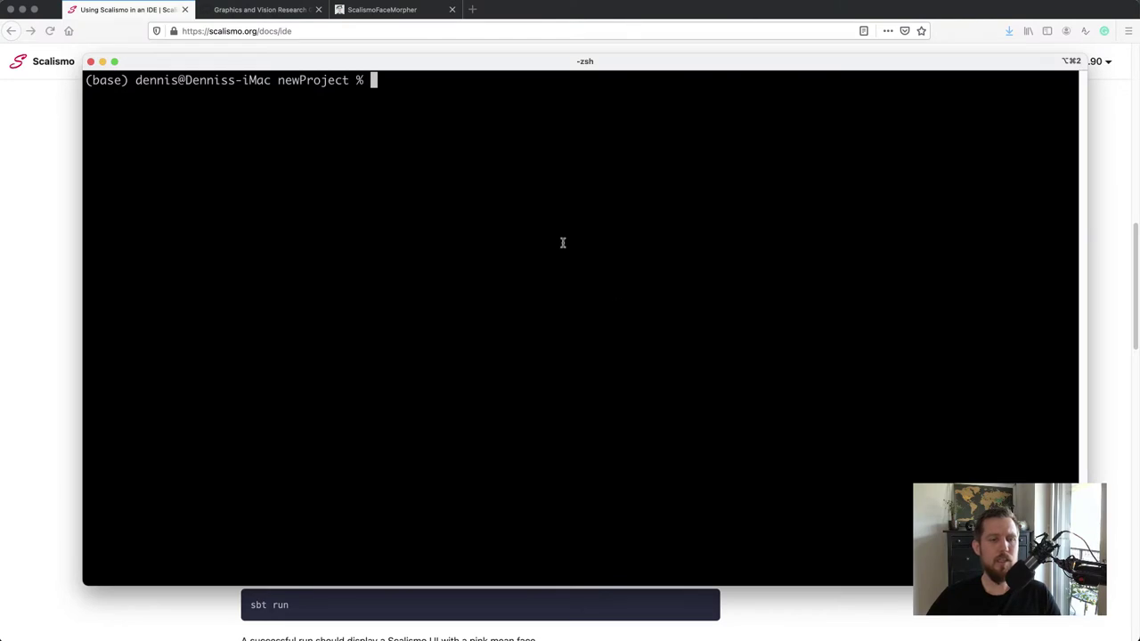
{"action": "key", "text": "super+v"}
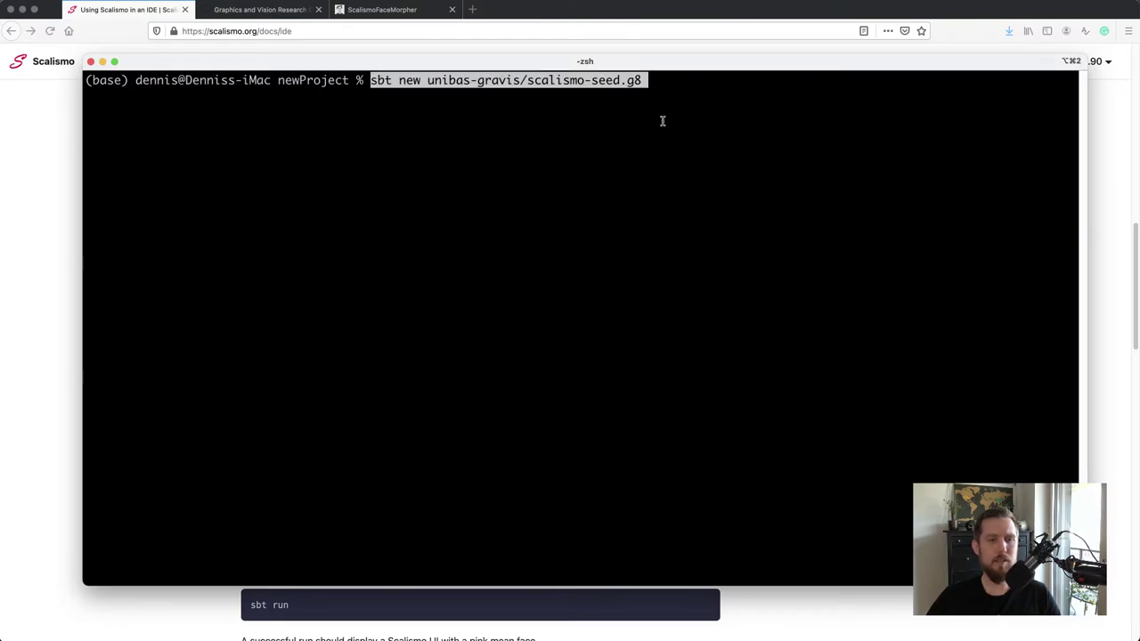
{"action": "key", "text": "Return"}
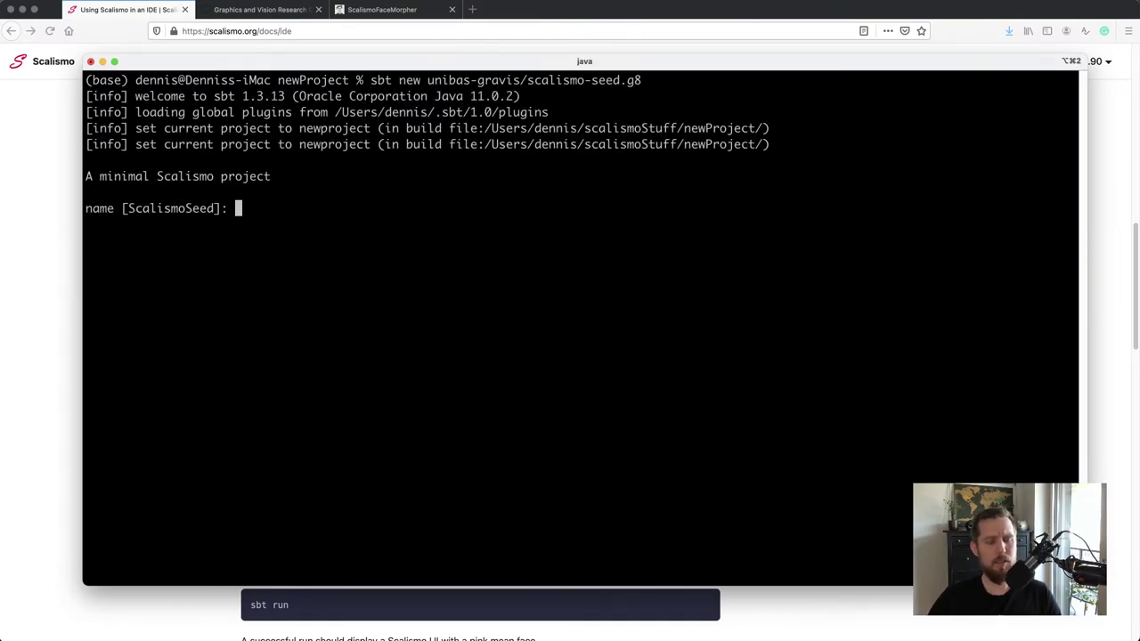
{"action": "type", "text": "demo"}
{"action": "key", "text": "Return"}
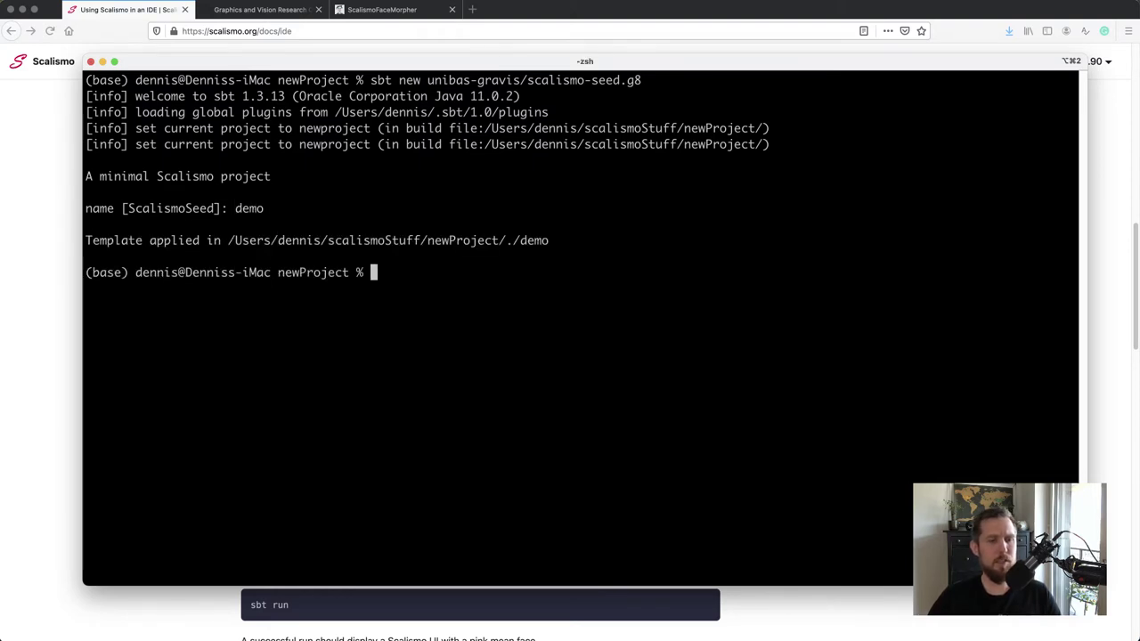
Enter the demo folder with 'cd demo' and build and run it with 'sbt run'
{"action": "type", "text": "cd demo"}
{"action": "key", "text": "Return"}
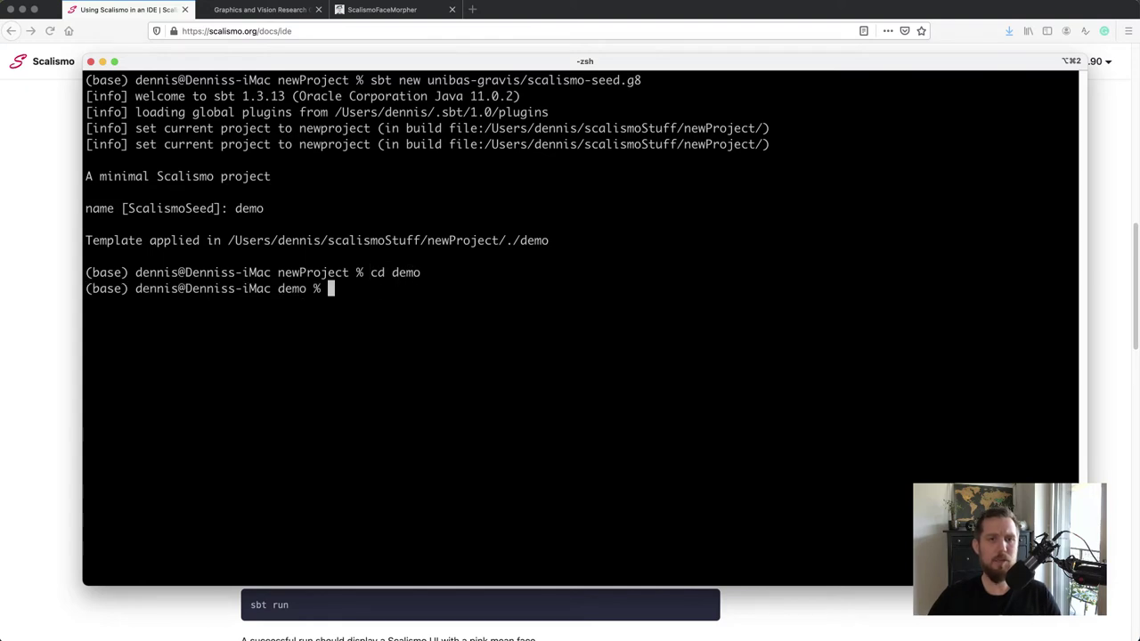
{"action": "type", "text": "sbt run"}
{"action": "key", "text": "Return"}
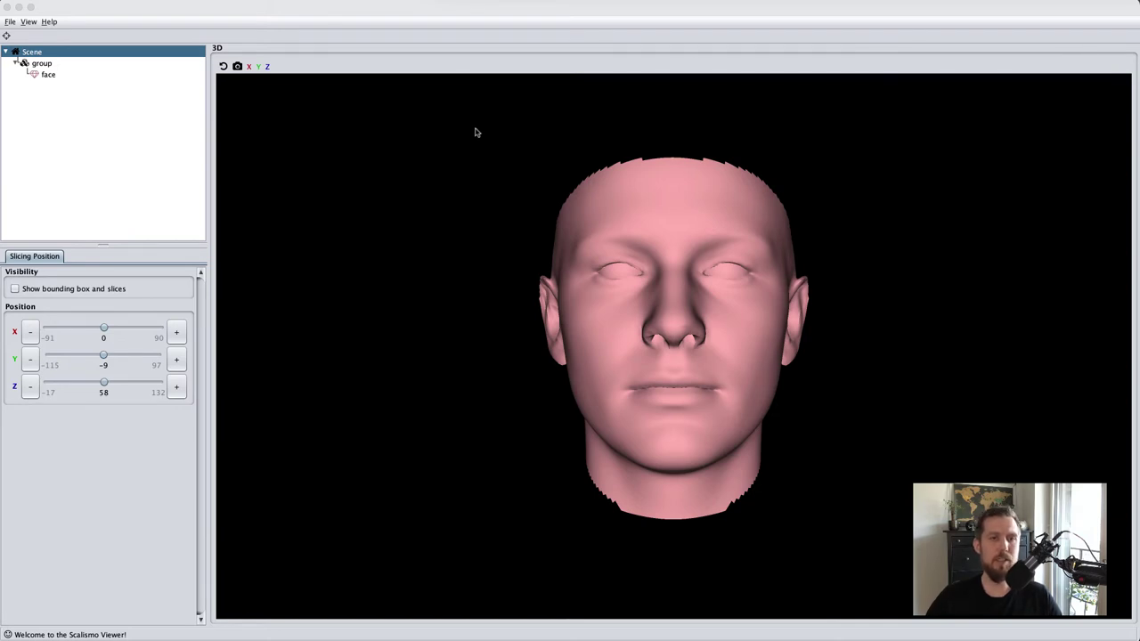
Recolour the face mesh to pale yellow
{"action": "left_click", "coordinate": [168, 117]}
{"action": "left_click", "coordinate": [69, 76]}
{"action": "mouse_move", "coordinate": [89, 331]}
{"action": "left_mouse_down"}
{"action": "mouse_move", "coordinate": [77, 326]}
{"action": "mouse_move", "coordinate": [120, 326]}
{"action": "mouse_move", "coordinate": [113, 367]}
{"action": "mouse_move", "coordinate": [110, 342]}
{"action": "left_mouse_up"}
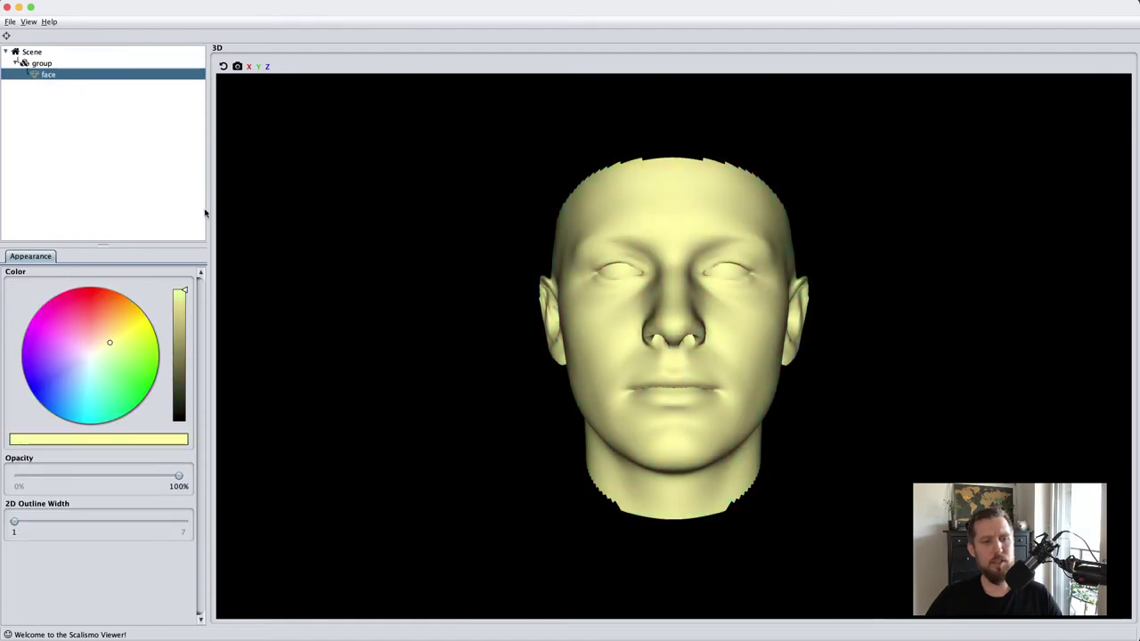
{"action": "mouse_move", "coordinate": [534, 294]}
{"action": "left_mouse_down"}
{"action": "mouse_move", "coordinate": [685, 307]}
{"action": "mouse_move", "coordinate": [425, 300]}
{"action": "mouse_move", "coordinate": [623, 302]}
{"action": "left_mouse_up"}
Switch to the 3D plus X, Y, Z slices layout and rotate the head sideways
{"action": "left_click", "coordinate": [29, 22]}
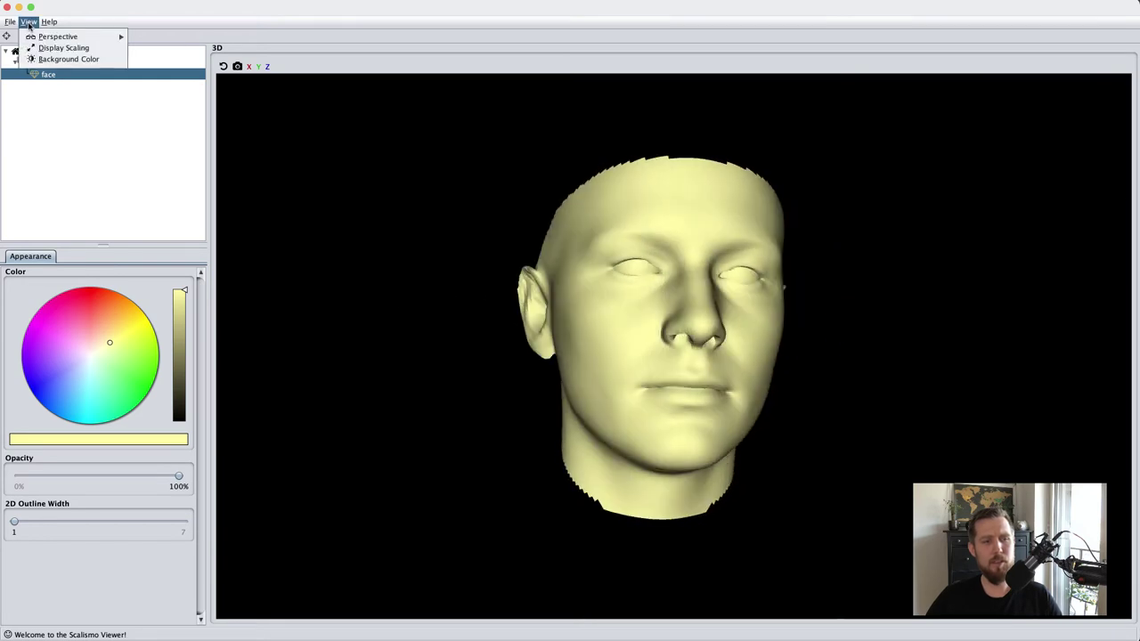
{"action": "mouse_move", "coordinate": [76, 37]}
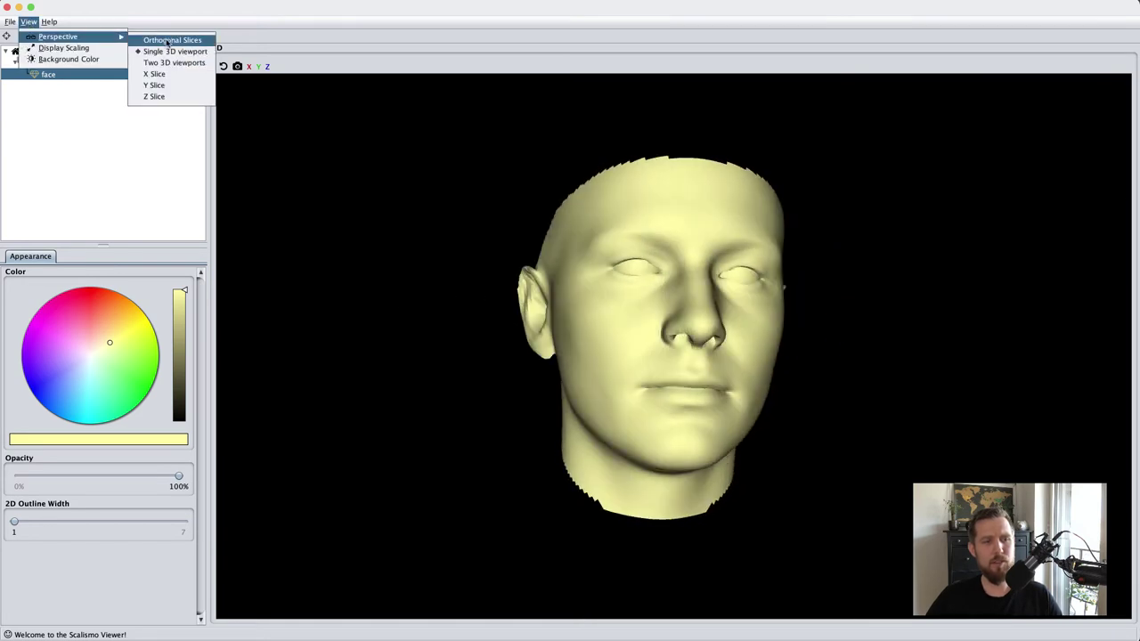
{"action": "left_click", "coordinate": [166, 40]}
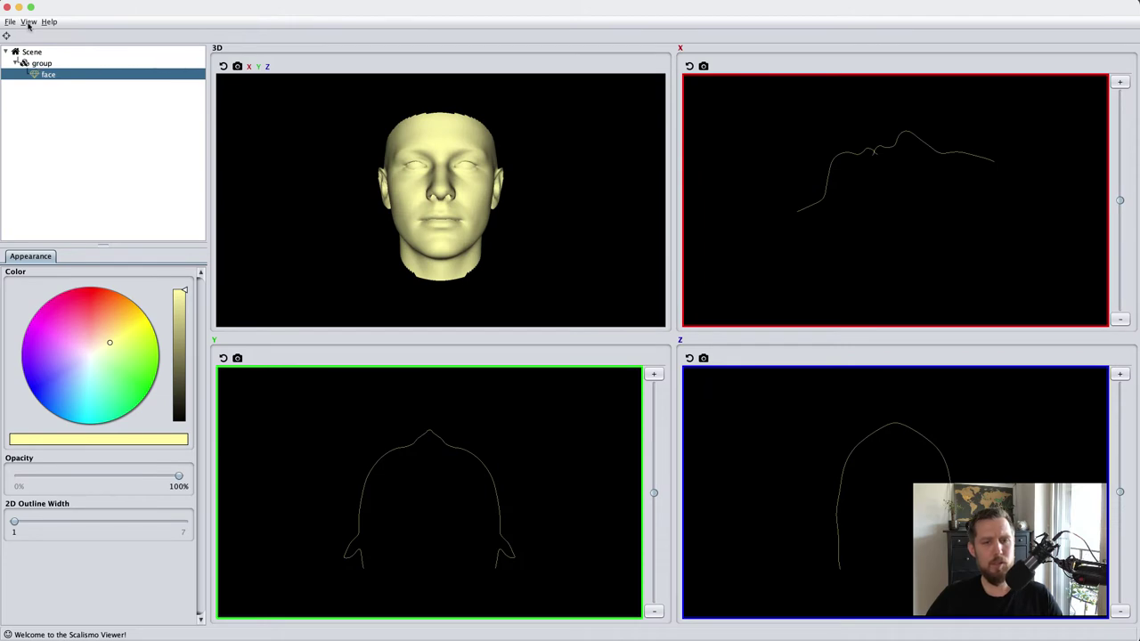
{"action": "left_click_drag", "start_coordinate": [285, 195], "coordinate": [537, 196]}
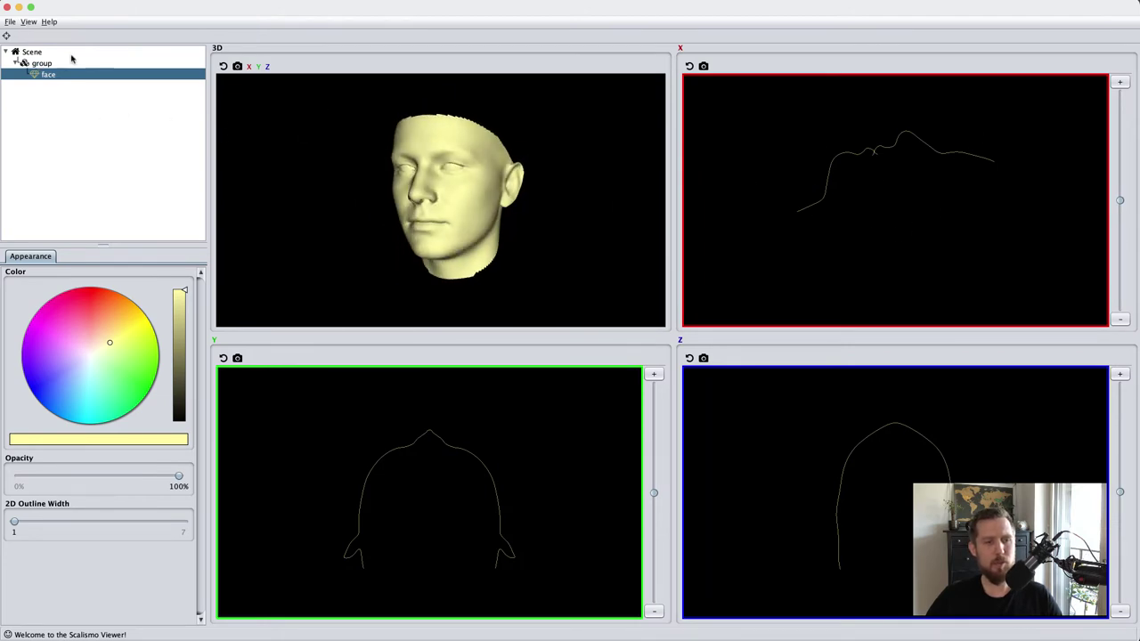
Give all views a Gray 10% background, test opacity, and set 2D outline width to 7
{"action": "left_click", "coordinate": [34, 23]}
{"action": "mouse_move", "coordinate": [40, 38]}
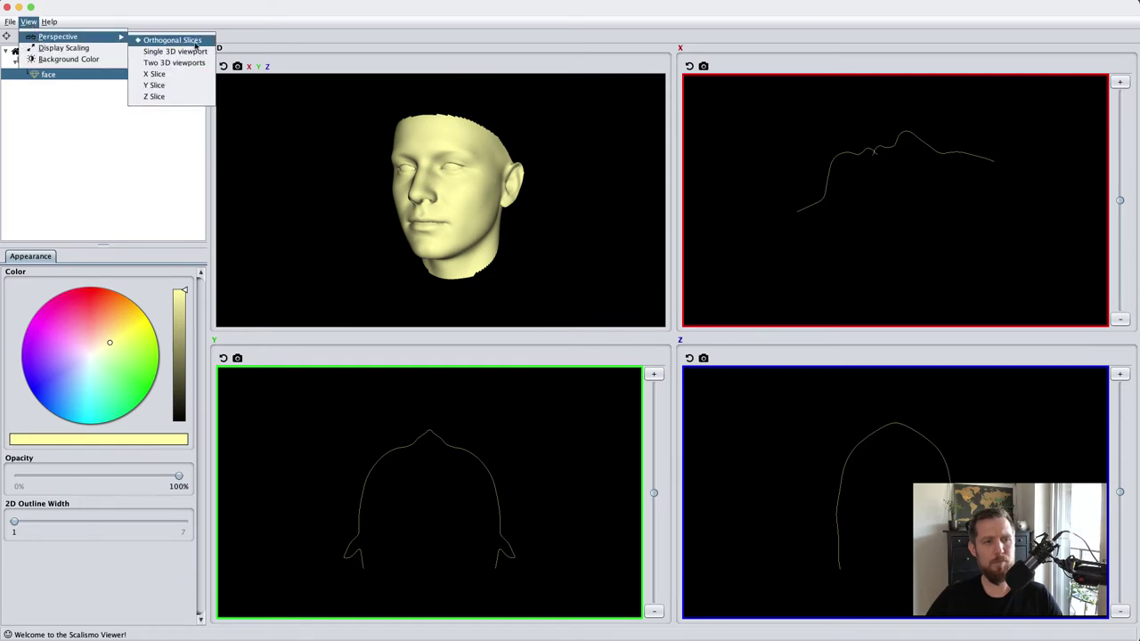
{"action": "left_click", "coordinate": [69, 59]}
{"action": "left_click", "coordinate": [841, 141]}
{"action": "left_click", "coordinate": [828, 259]}
{"action": "left_click_drag", "start_coordinate": [178, 478], "coordinate": [204, 476]}
{"action": "left_click_drag", "start_coordinate": [13, 521], "coordinate": [246, 531]}
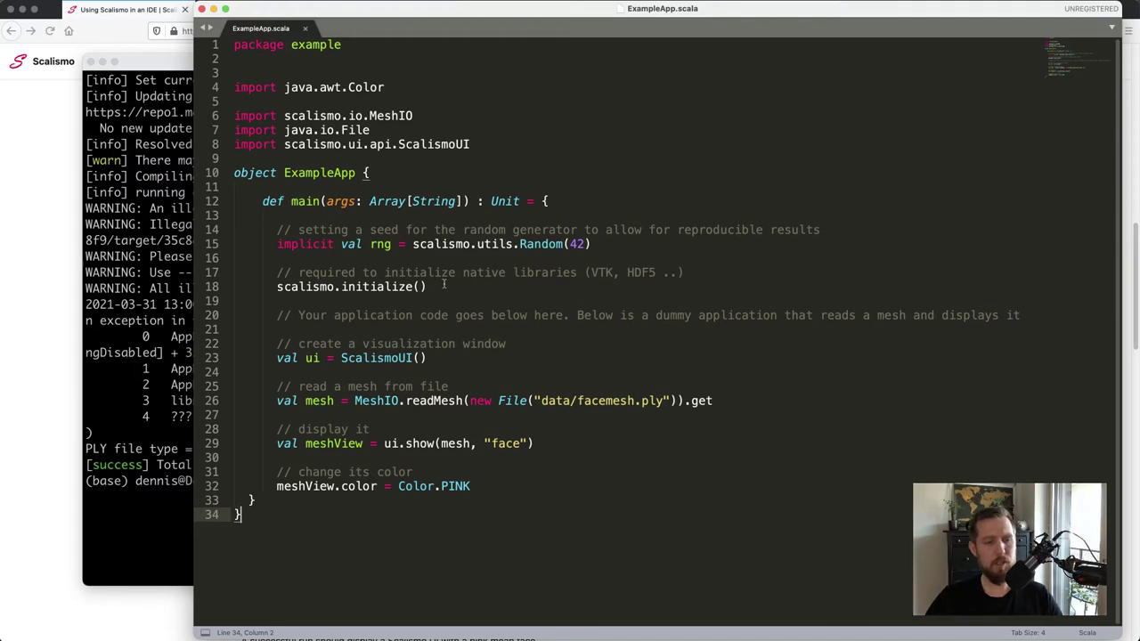
Highlight the initialization call and the VTK/HDF5 comment on lines 17–18
{"action": "left_click_drag", "start_coordinate": [443, 283], "coordinate": [413, 288]}
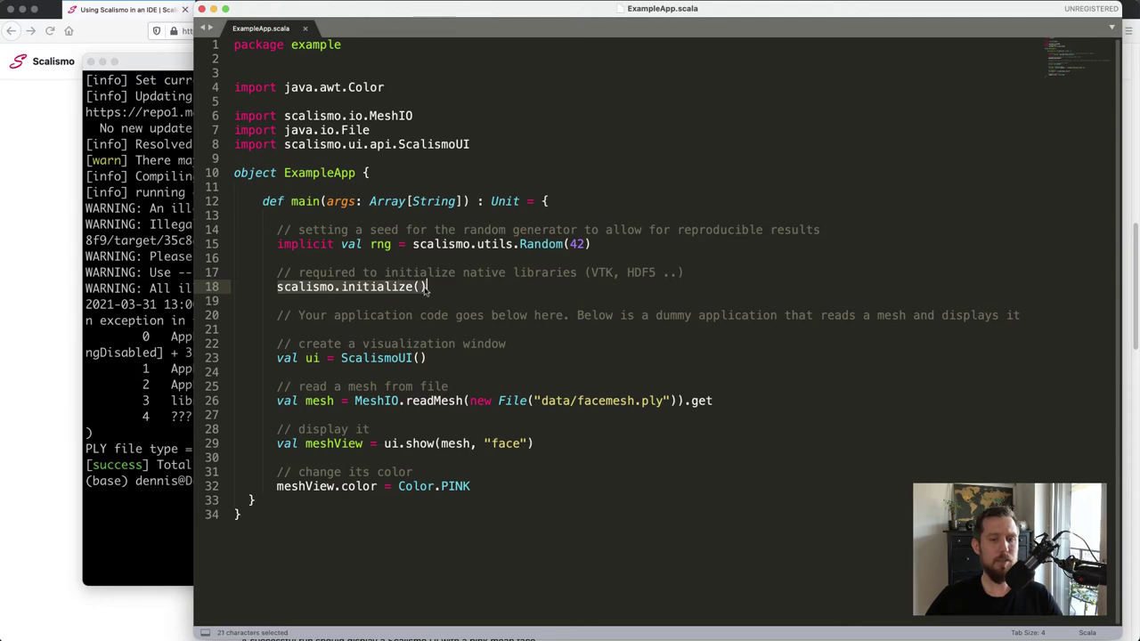
{"action": "left_click", "coordinate": [426, 287]}
{"action": "double_click", "coordinate": [603, 272]}
{"action": "double_click", "coordinate": [643, 273]}
{"action": "left_click", "coordinate": [738, 268]}
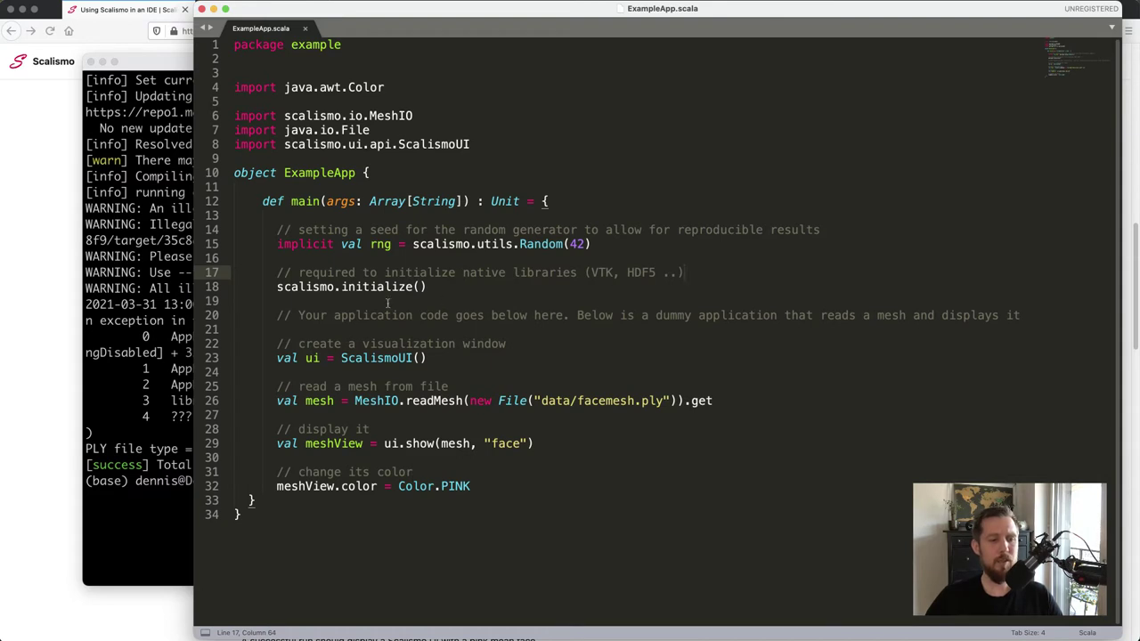
Highlight the visualization window, MeshIO loading, and the ui and meshView usages
{"action": "left_click_drag", "start_coordinate": [441, 358], "coordinate": [276, 358]}
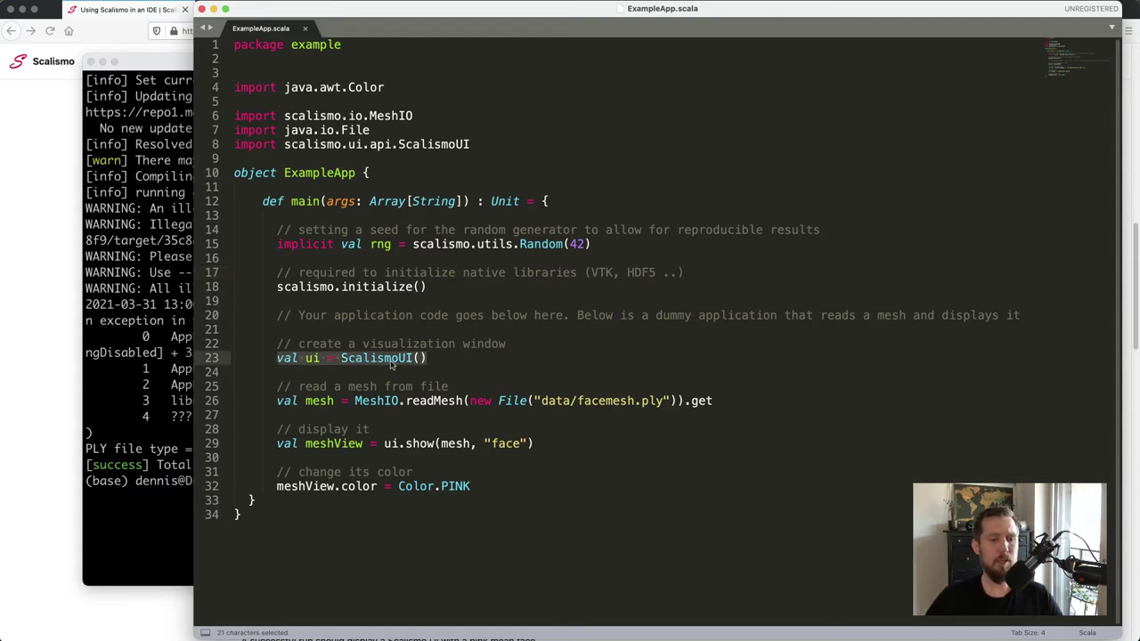
{"action": "left_click_drag", "start_coordinate": [355, 401], "coordinate": [401, 401]}
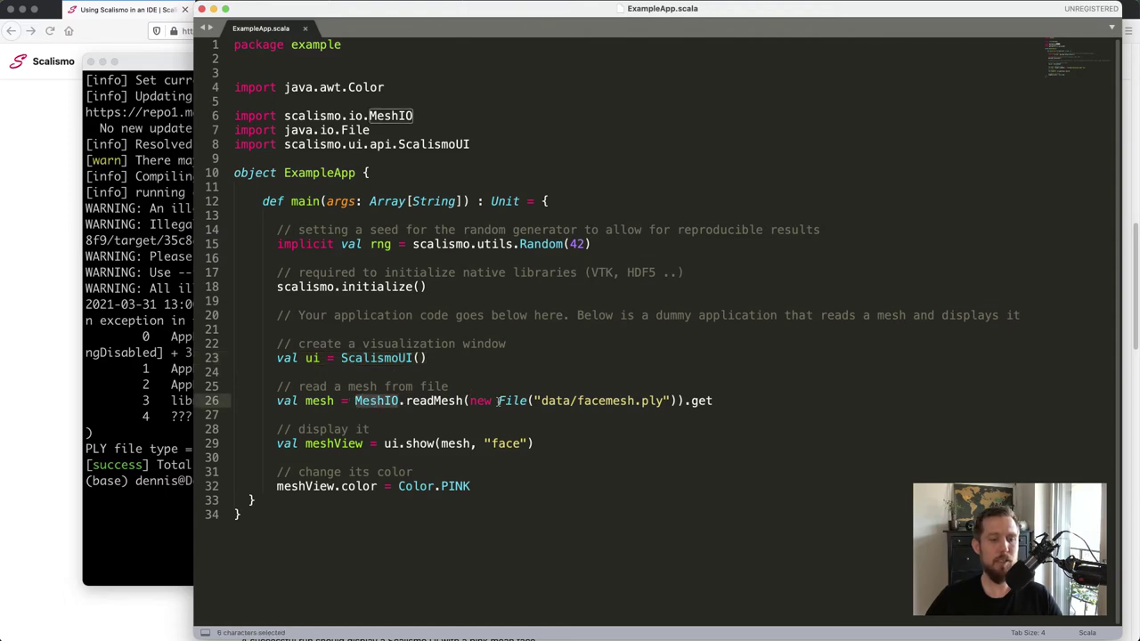
{"action": "double_click", "coordinate": [393, 442]}
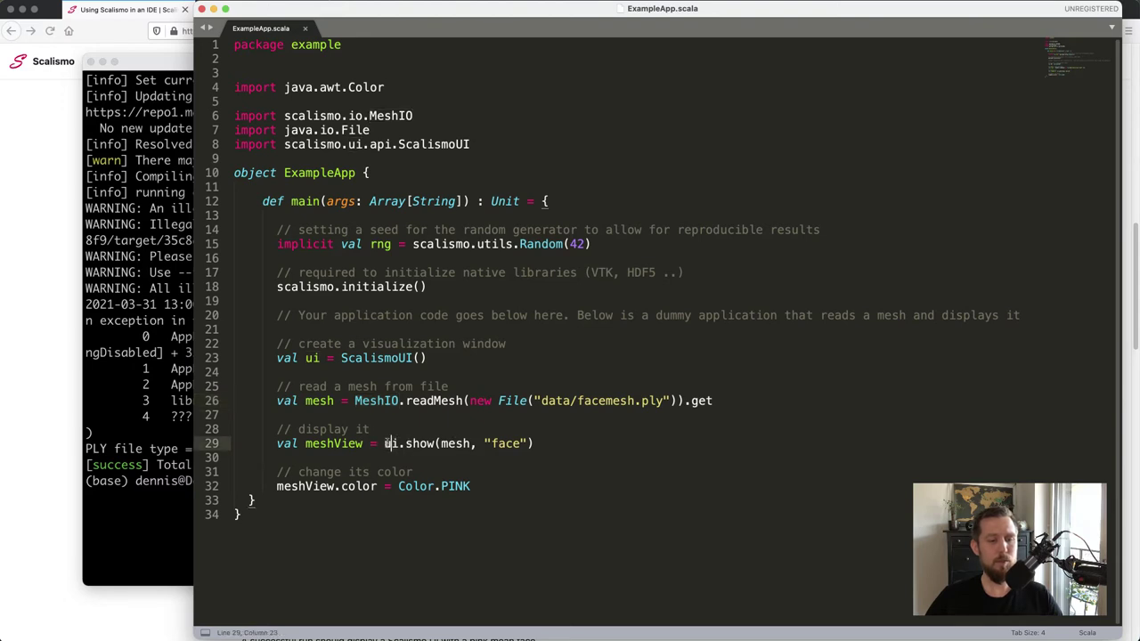
{"action": "left_click", "coordinate": [407, 443]}
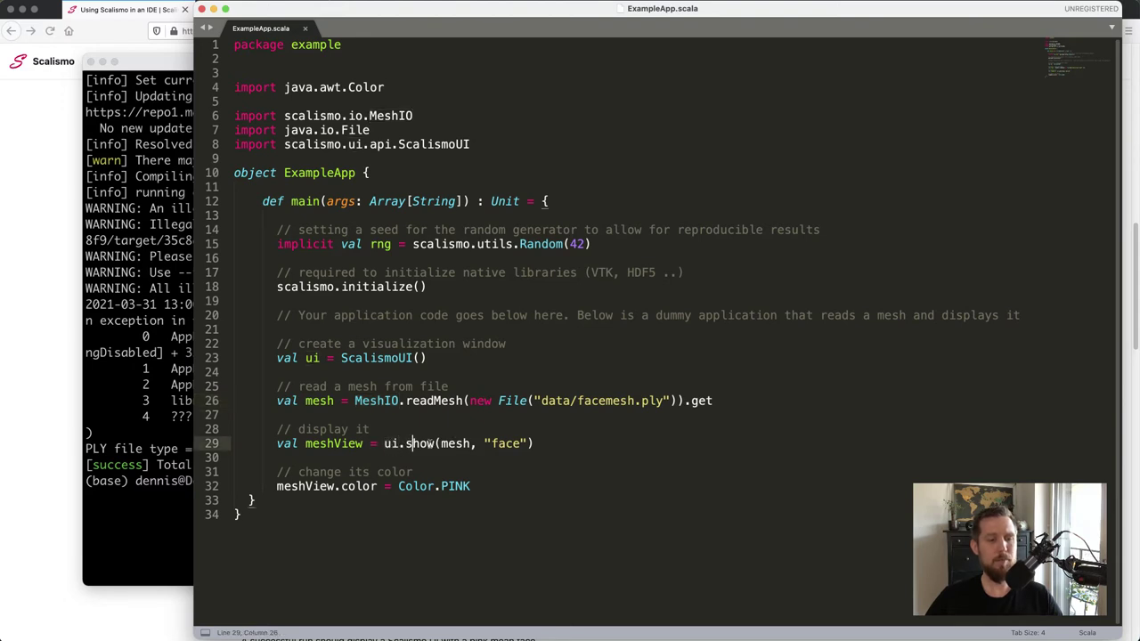
{"action": "left_click", "coordinate": [483, 443]}
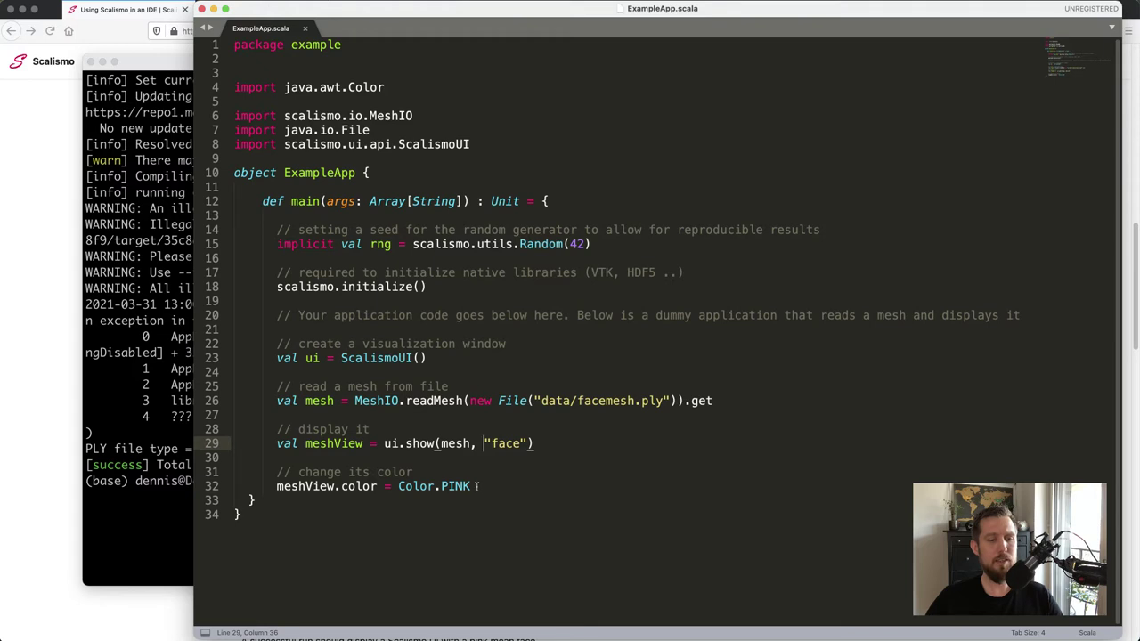
{"action": "double_click", "coordinate": [317, 444]}
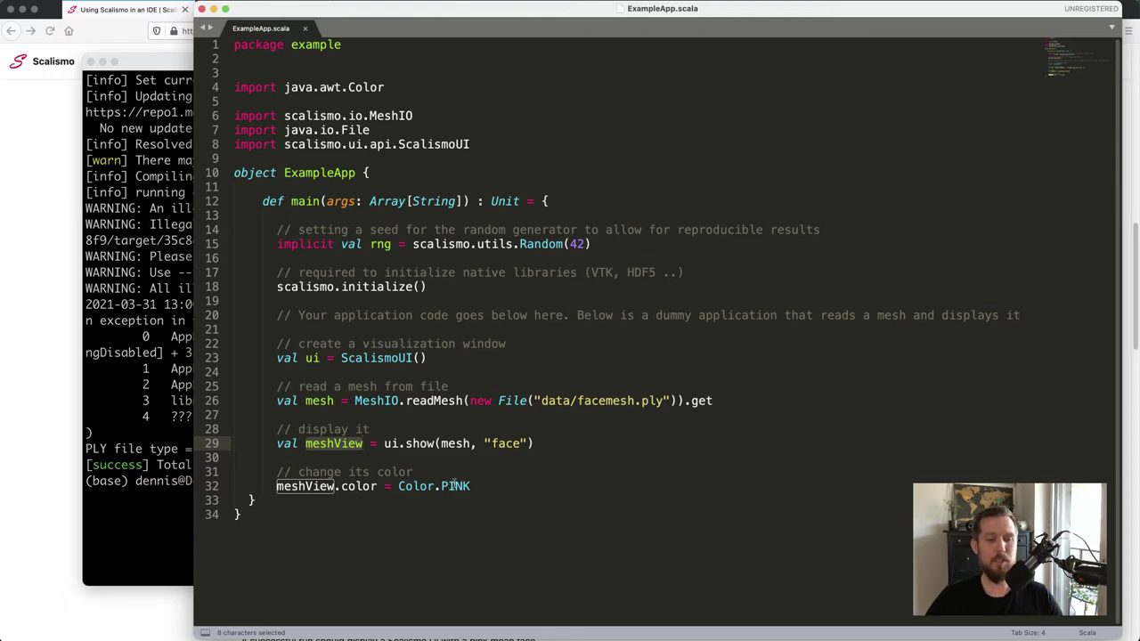
Change the mesh colour from PINK to BLUE on line 32 and save ExampleApp.scala
{"action": "left_click", "coordinate": [455, 486]}
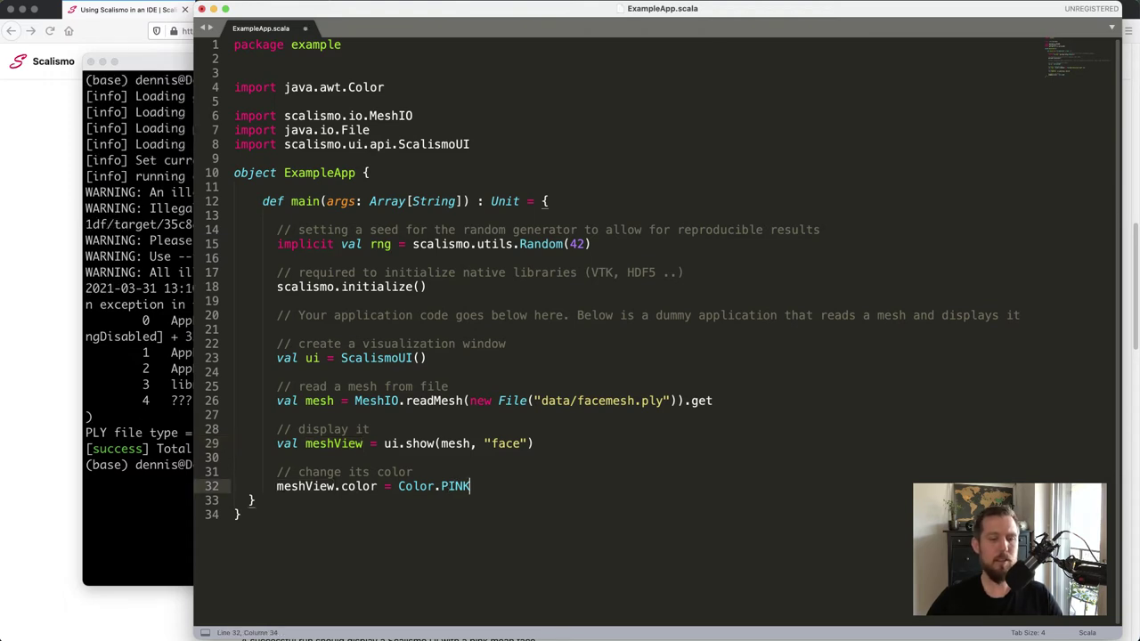
{"action": "key", "text": "BackSpace"}
{"action": "key", "text": "BackSpace"}
{"action": "key", "text": "BackSpace"}
{"action": "key", "text": "BackSpace"}
{"action": "type", "text": "BLUE"}
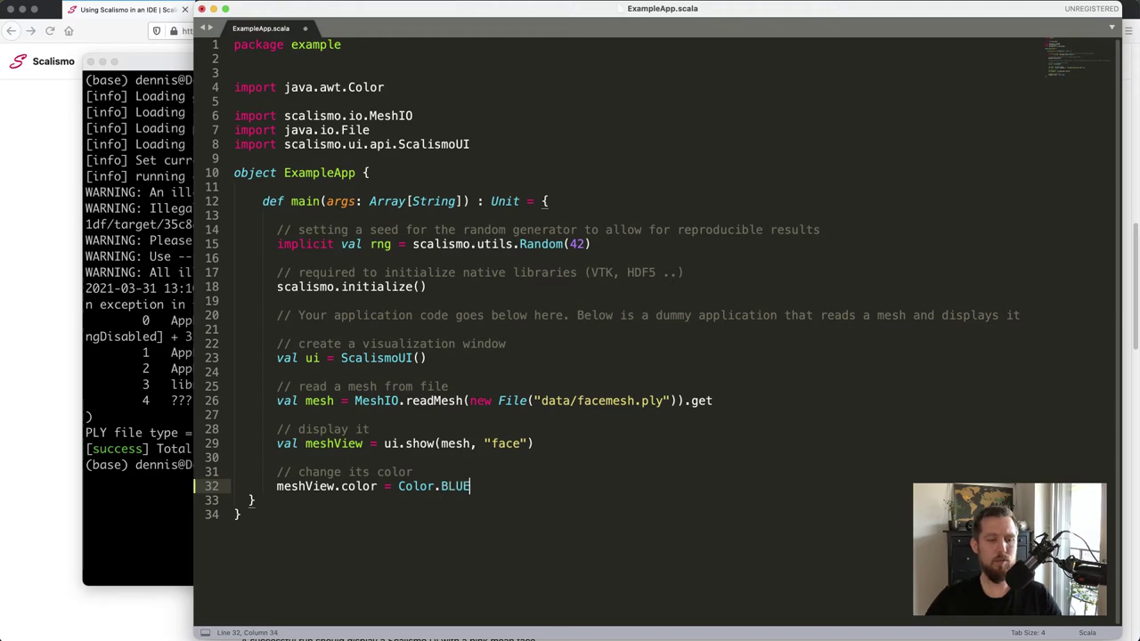
{"action": "key", "text": "super+s"}
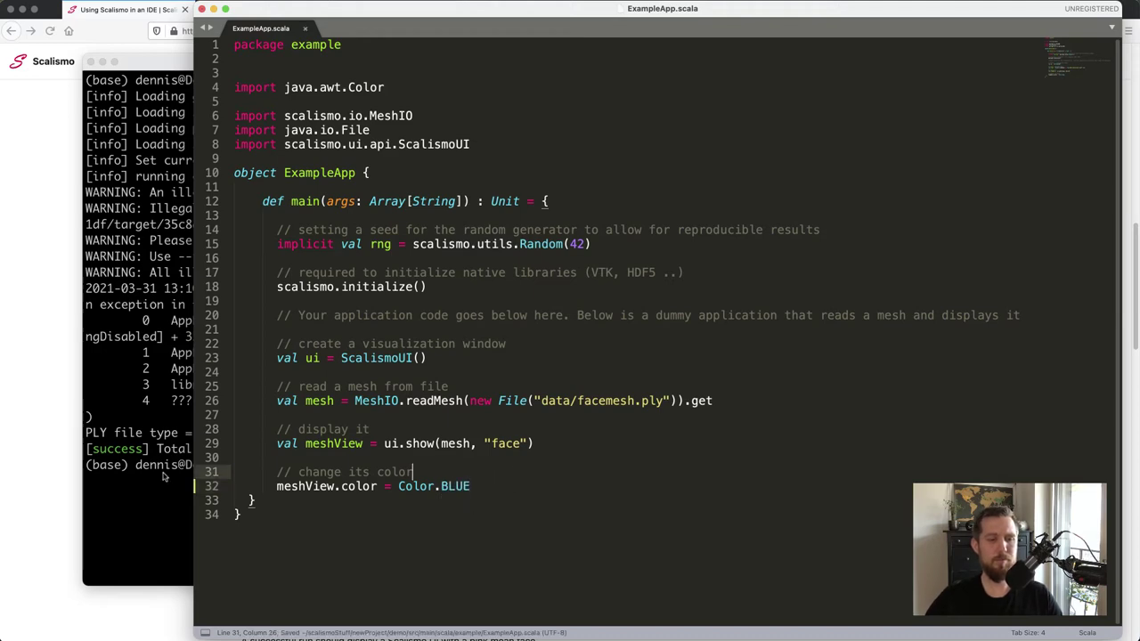
Rerun 'sbt run' in Terminal to relaunch the app
{"action": "left_click", "coordinate": [163, 472]}
{"action": "key", "text": "Up"}
{"action": "key", "text": "Return"}
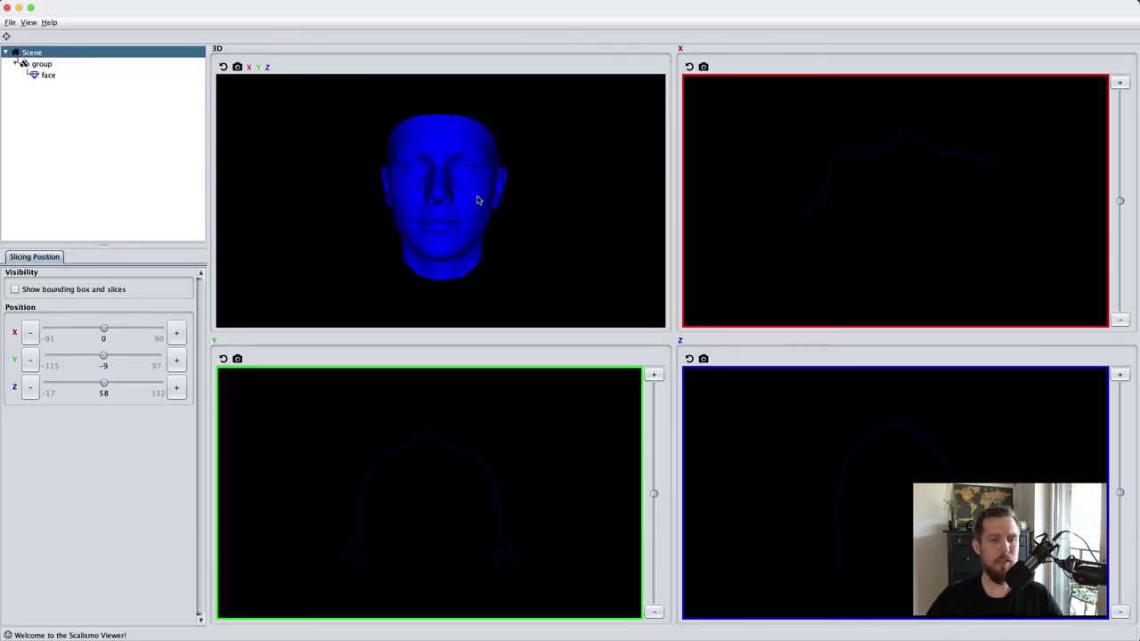
Rotate the blue face slightly in the 3D view
{"action": "mouse_move", "coordinate": [477, 200]}
{"action": "left_mouse_down"}
{"action": "mouse_move", "coordinate": [496, 209]}
{"action": "mouse_move", "coordinate": [501, 186]}
{"action": "mouse_move", "coordinate": [495, 196]}
{"action": "left_mouse_up"}
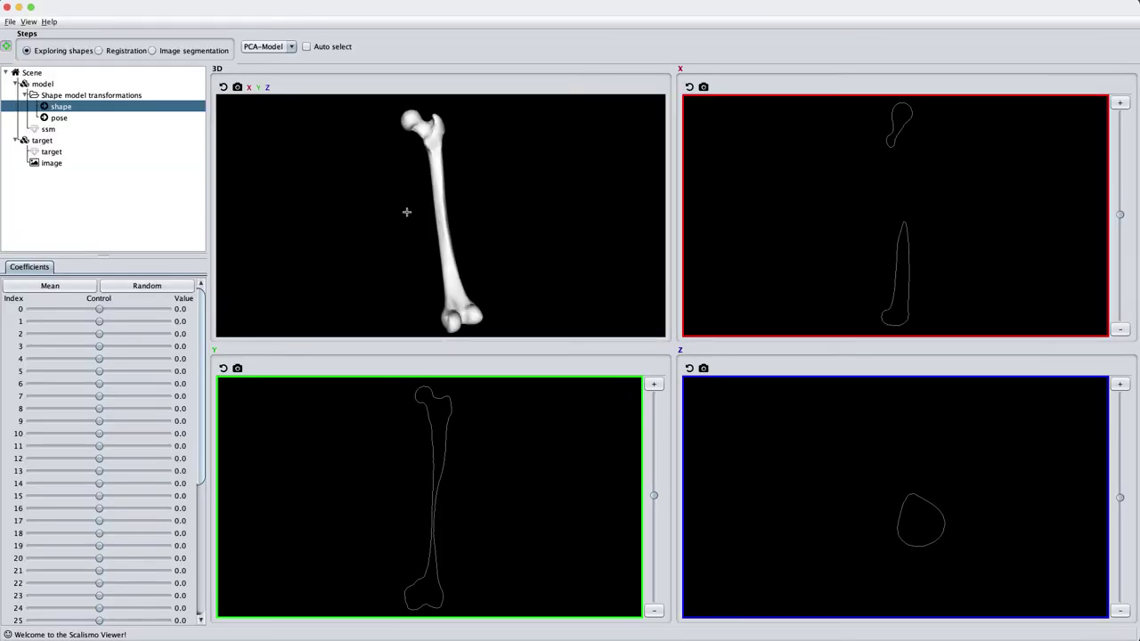
Rotate the femur in 3D and drag coefficient 0 to reshape it
{"action": "mouse_move", "coordinate": [407, 208]}
{"action": "left_mouse_down"}
{"action": "mouse_move", "coordinate": [564, 204]}
{"action": "mouse_move", "coordinate": [326, 254]}
{"action": "mouse_move", "coordinate": [413, 249]}
{"action": "mouse_move", "coordinate": [407, 221]}
{"action": "mouse_move", "coordinate": [420, 223]}
{"action": "left_mouse_up"}
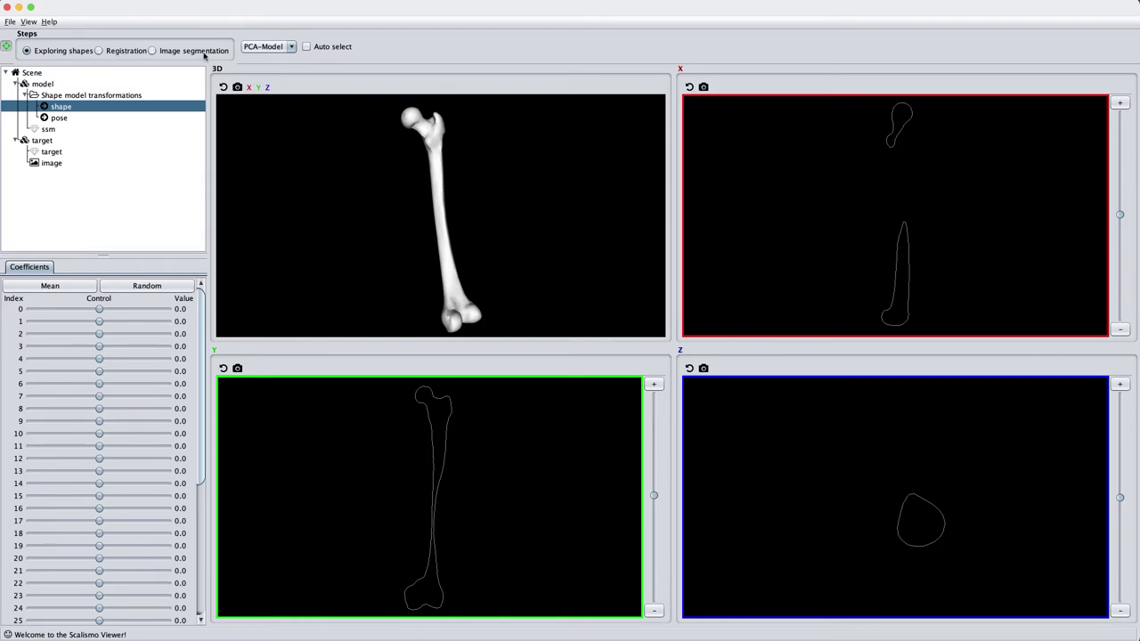
{"action": "left_click_drag", "start_coordinate": [407, 222], "coordinate": [527, 205]}
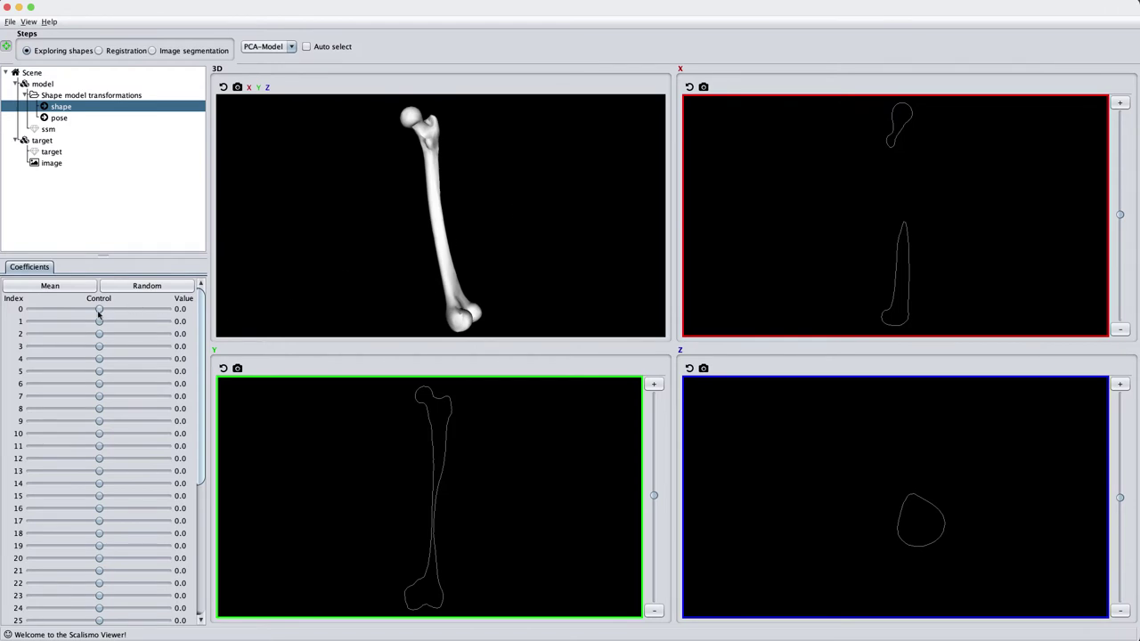
{"action": "left_click_drag", "start_coordinate": [99, 309], "coordinate": [86, 334]}
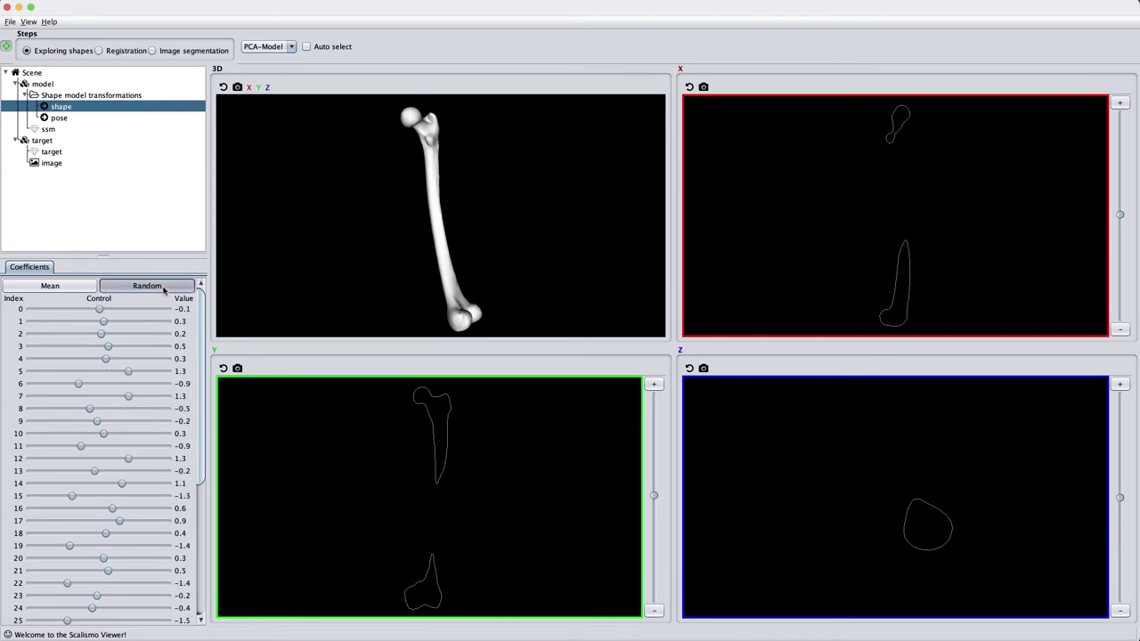
Generate random femur shapes repeatedly, ending with coefficient 0 at 1.6
{"action": "left_click", "coordinate": [146, 286]}
{"action": "left_click", "coordinate": [147, 286]}
{"action": "left_click", "coordinate": [147, 286]}
{"action": "left_click", "coordinate": [147, 286]}
{"action": "left_click", "coordinate": [147, 285]}
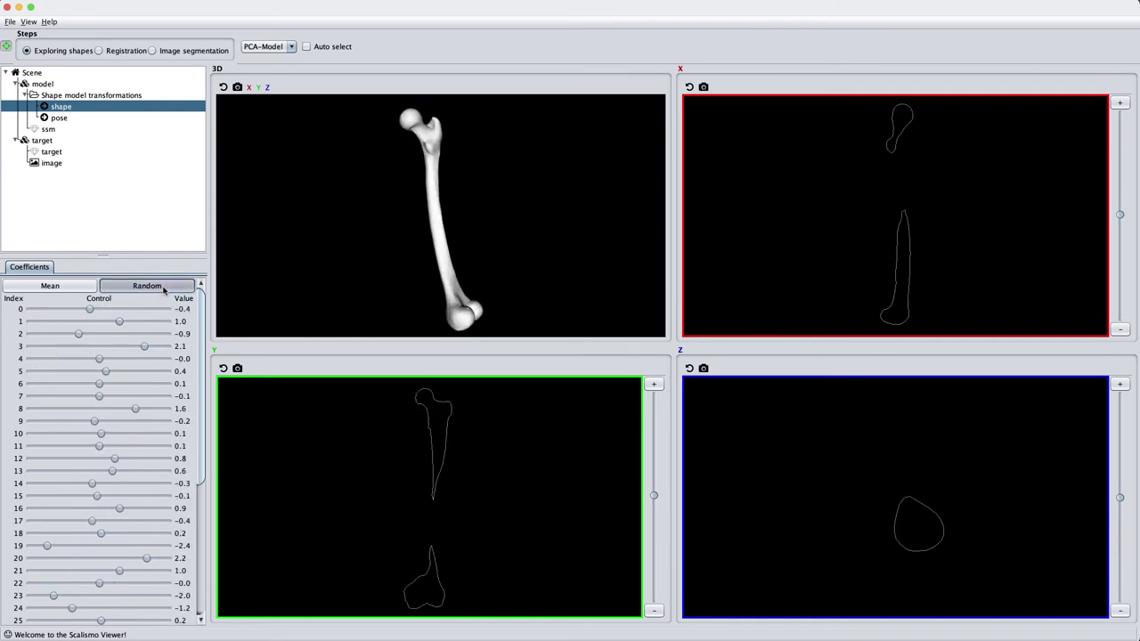
{"action": "left_click", "coordinate": [163, 288]}
{"action": "left_click", "coordinate": [163, 289]}
{"action": "left_click", "coordinate": [163, 289]}
{"action": "left_click", "coordinate": [163, 289]}
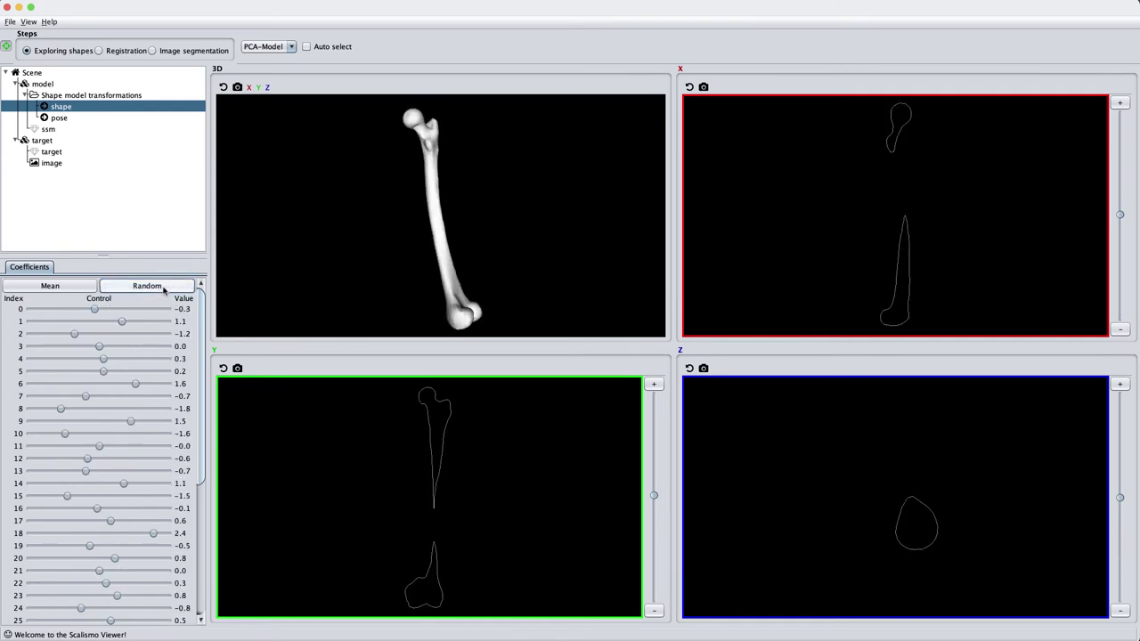
{"action": "left_click", "coordinate": [163, 289]}
{"action": "left_click", "coordinate": [163, 288]}
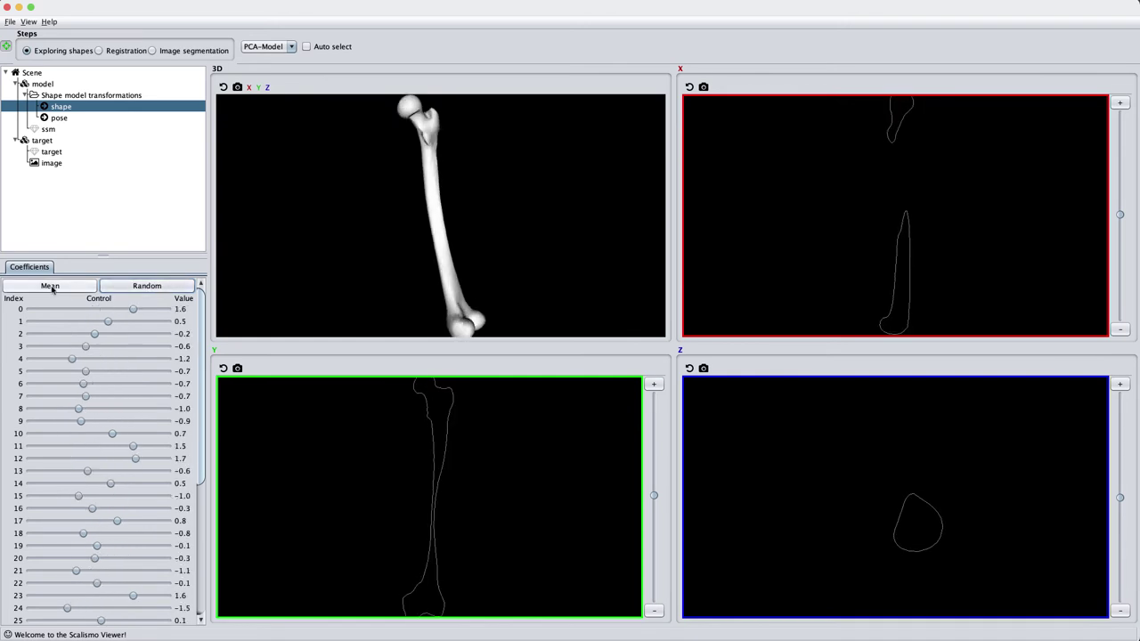
Generate two more random shapes, then reset the femur to its mean shape
{"action": "left_click", "coordinate": [145, 287]}
{"action": "left_click", "coordinate": [145, 287]}
{"action": "left_click", "coordinate": [50, 285]}
In Registration, make the ssm surface semi-transparent, raise coefficient 0, and start fitting to the target
{"action": "left_click", "coordinate": [122, 53]}
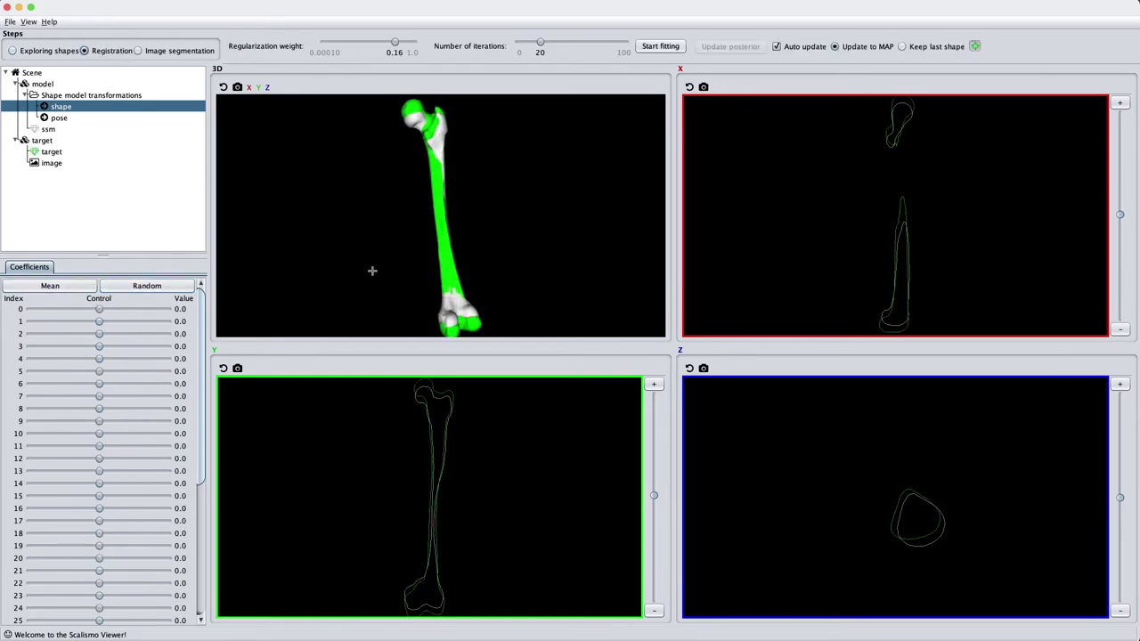
{"action": "left_click", "coordinate": [91, 151]}
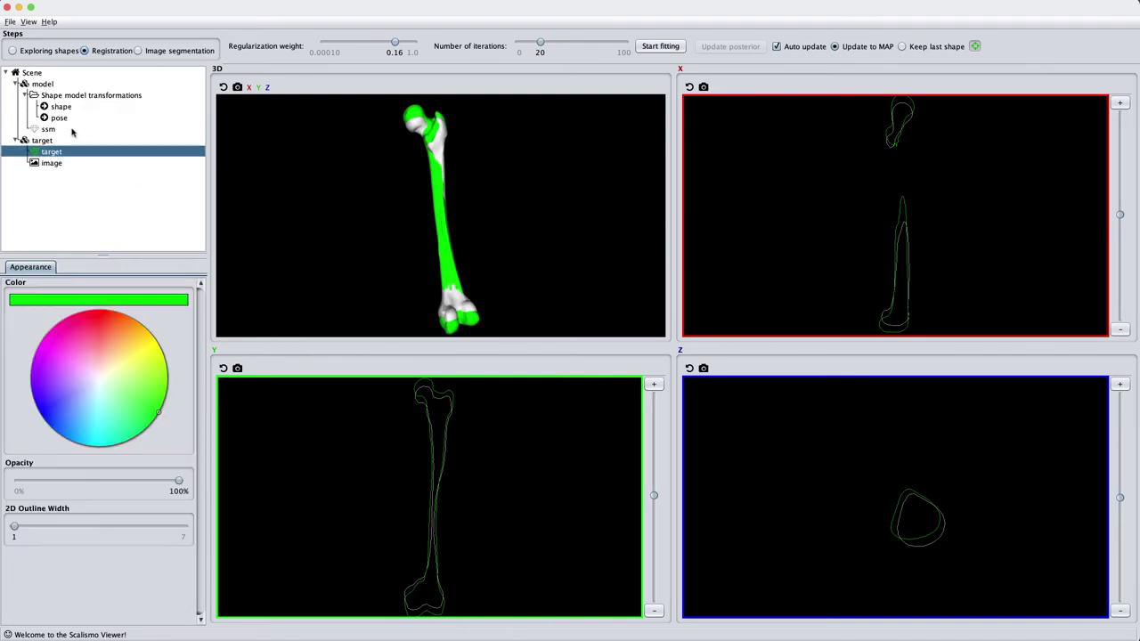
{"action": "left_click", "coordinate": [74, 130]}
{"action": "mouse_move", "coordinate": [182, 492]}
{"action": "left_mouse_down"}
{"action": "mouse_move", "coordinate": [22, 492]}
{"action": "mouse_move", "coordinate": [180, 492]}
{"action": "left_mouse_up"}
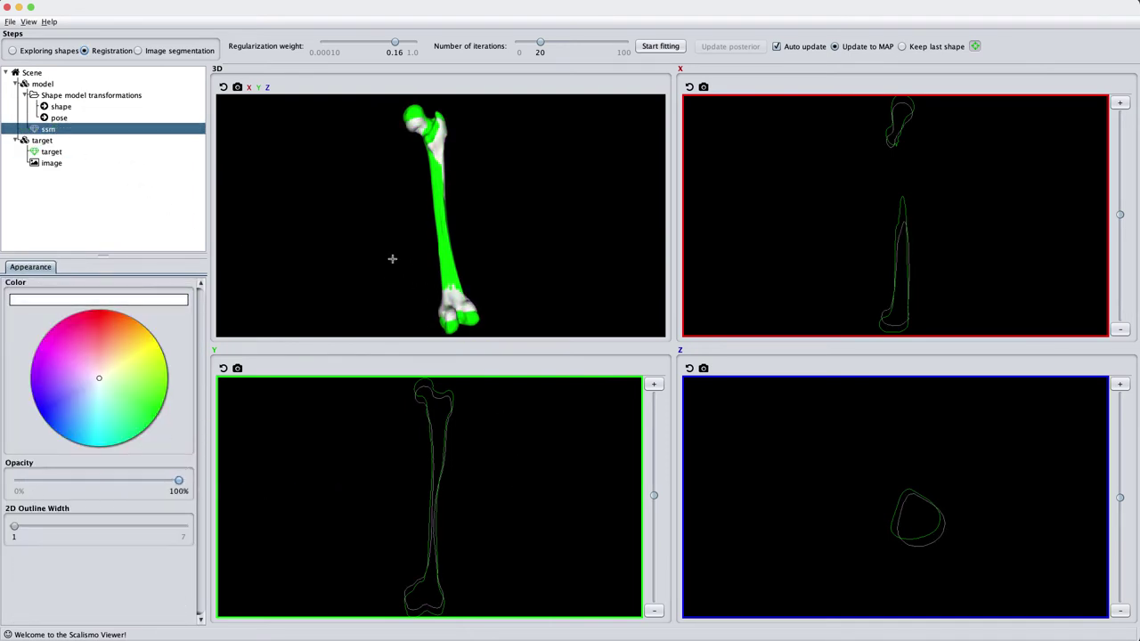
{"action": "left_click", "coordinate": [62, 108]}
{"action": "left_click_drag", "start_coordinate": [98, 309], "coordinate": [163, 343]}
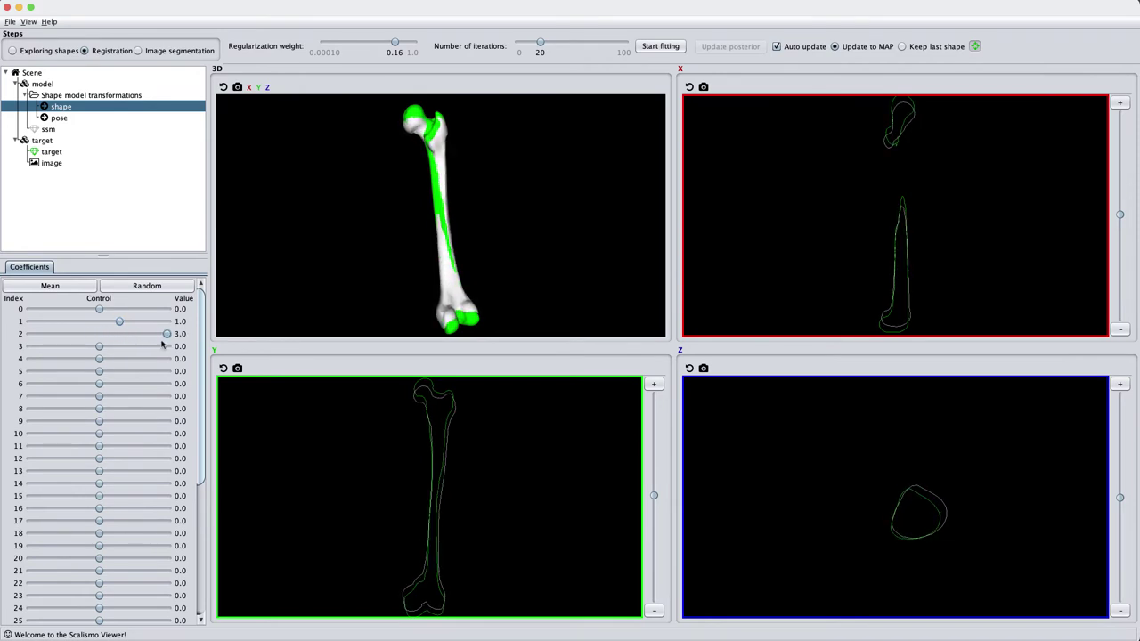
{"action": "left_click", "coordinate": [663, 46]}
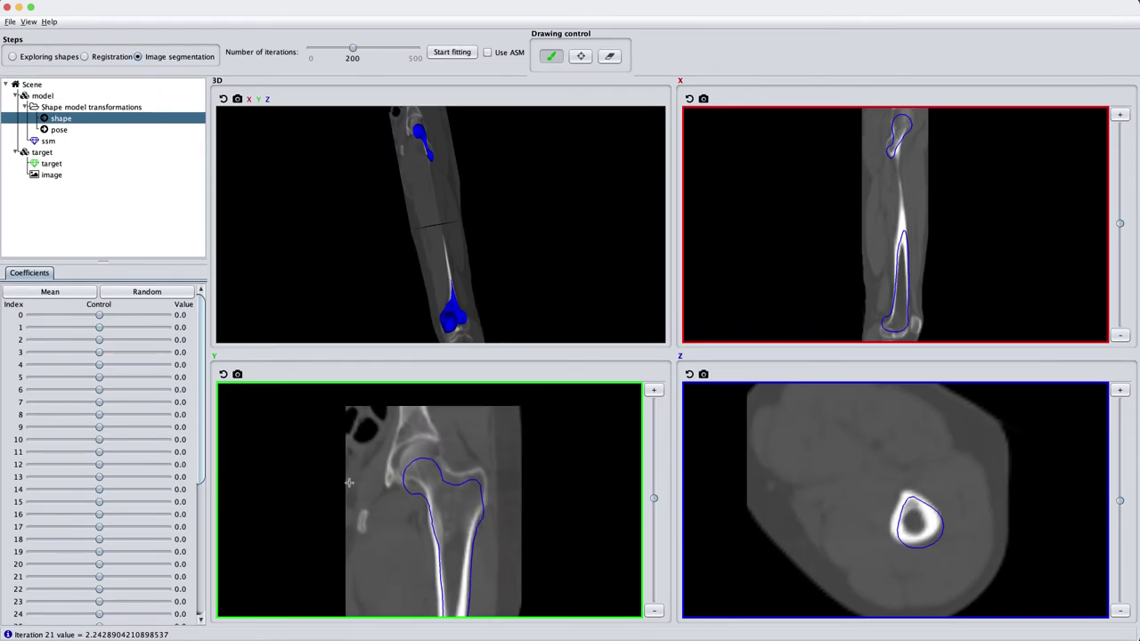
Zoom into the Y slice view and adjust coefficient 0 to reshape the bone contour
{"action": "scroll", "coordinate": [392, 534], "scroll_direction": "up", "scroll_amount": 2}
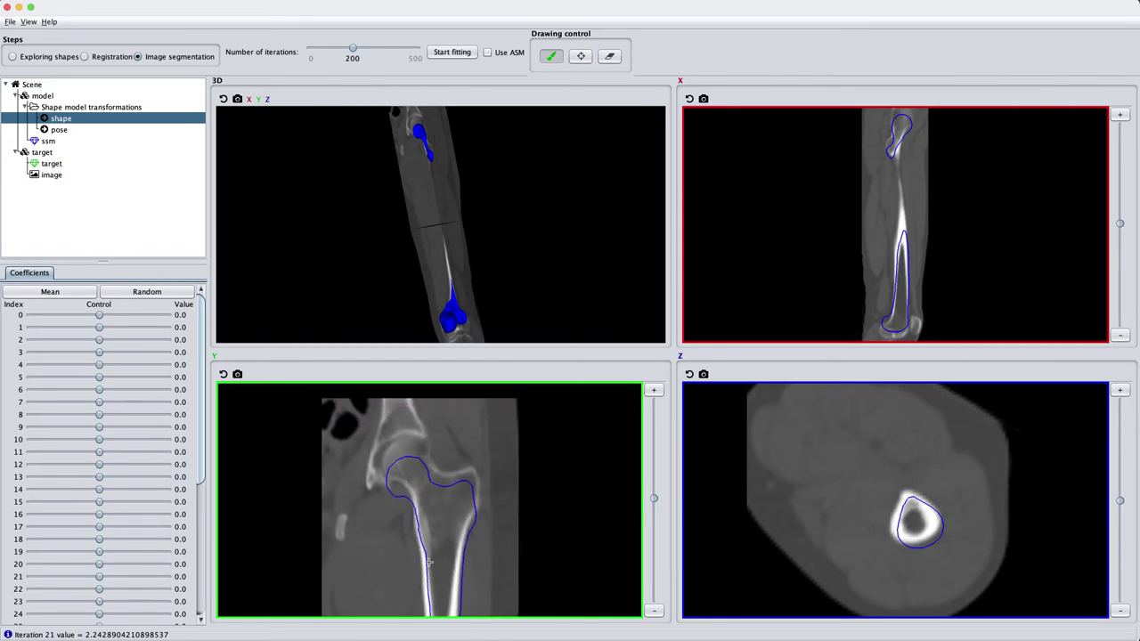
{"action": "scroll", "coordinate": [429, 562], "scroll_direction": "up", "scroll_amount": 2}
{"action": "left_click_drag", "start_coordinate": [99, 316], "coordinate": [92, 349]}
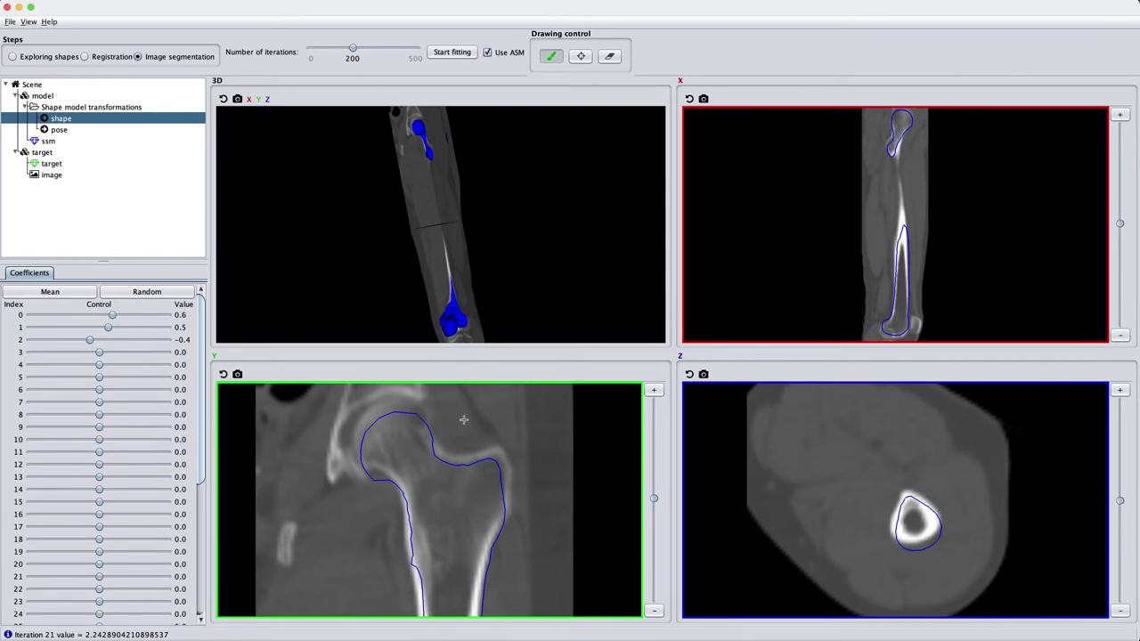
Reset coefficients to the mean and trace a stroke along the femoral head in the Y slice
{"action": "left_click", "coordinate": [55, 292]}
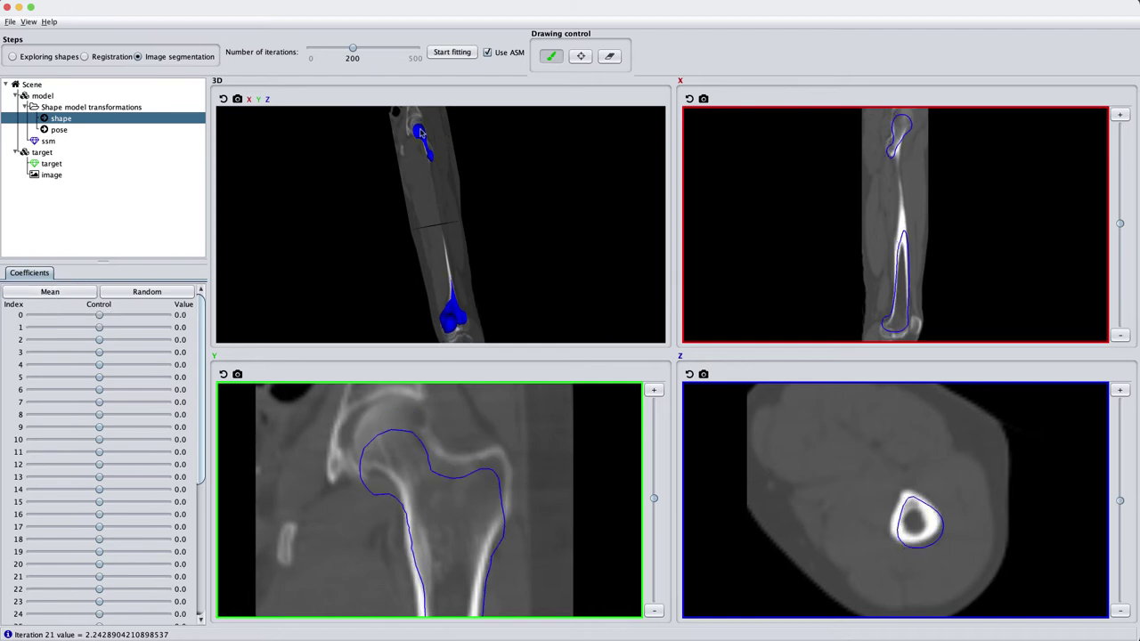
{"action": "left_click", "coordinate": [551, 56]}
{"action": "scroll", "coordinate": [472, 492], "scroll_direction": "up", "scroll_amount": 5}
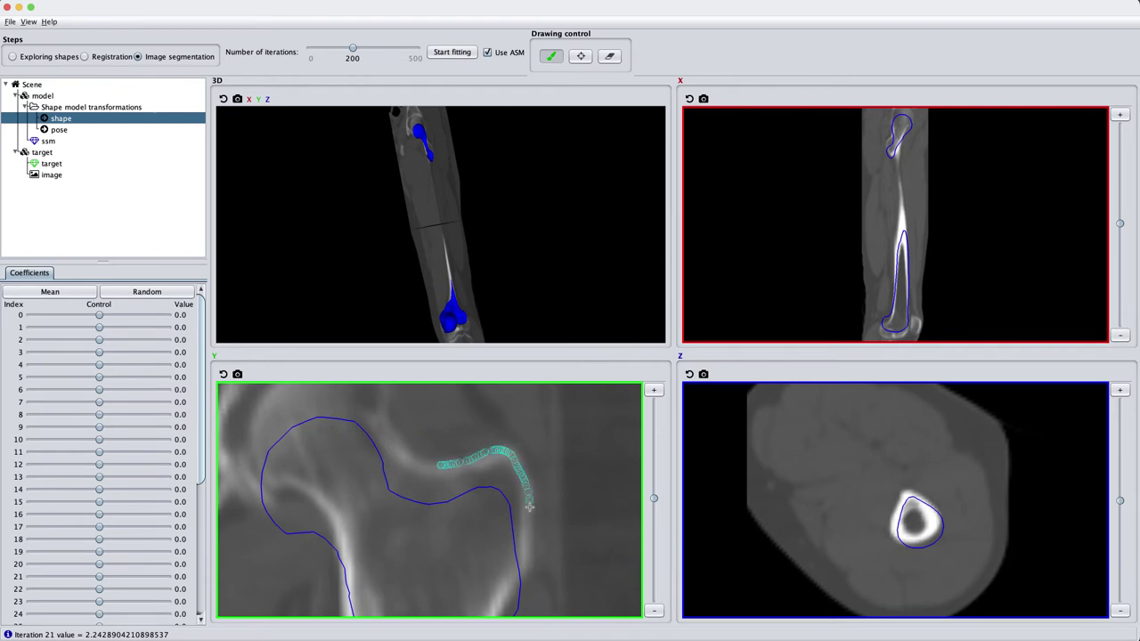
{"action": "left_click_drag", "start_coordinate": [530, 508], "coordinate": [532, 510]}
Recentre the femur in the Y slice and fit the shape model to the drawn points
{"action": "middle_click_drag", "start_coordinate": [344, 395], "coordinate": [381, 445]}
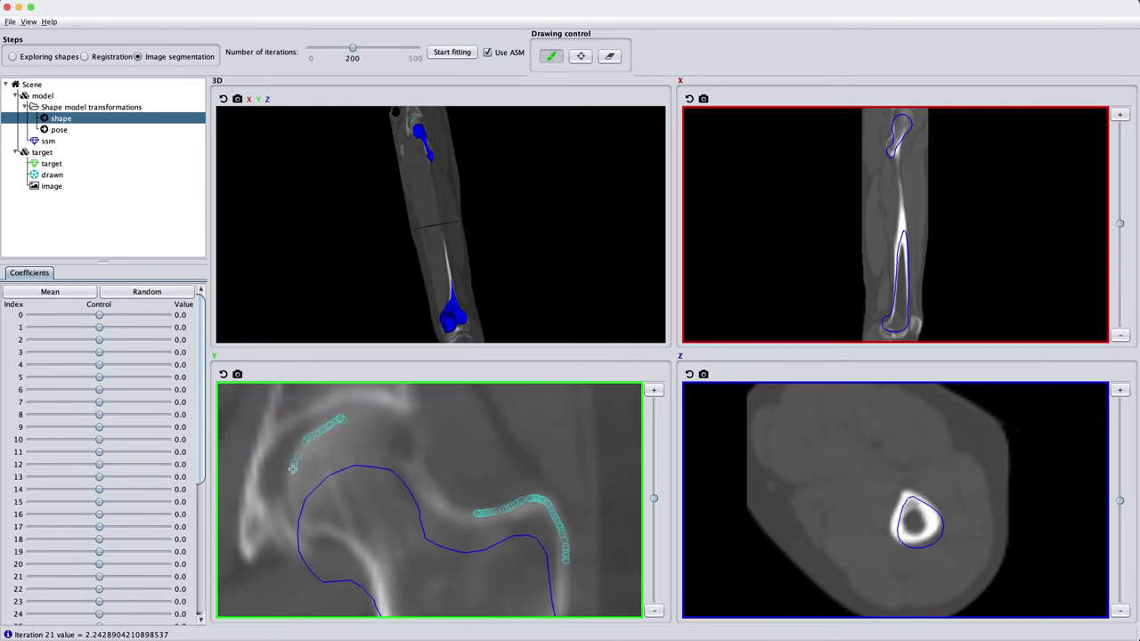
{"action": "scroll", "coordinate": [432, 498], "scroll_direction": "down", "scroll_amount": 3}
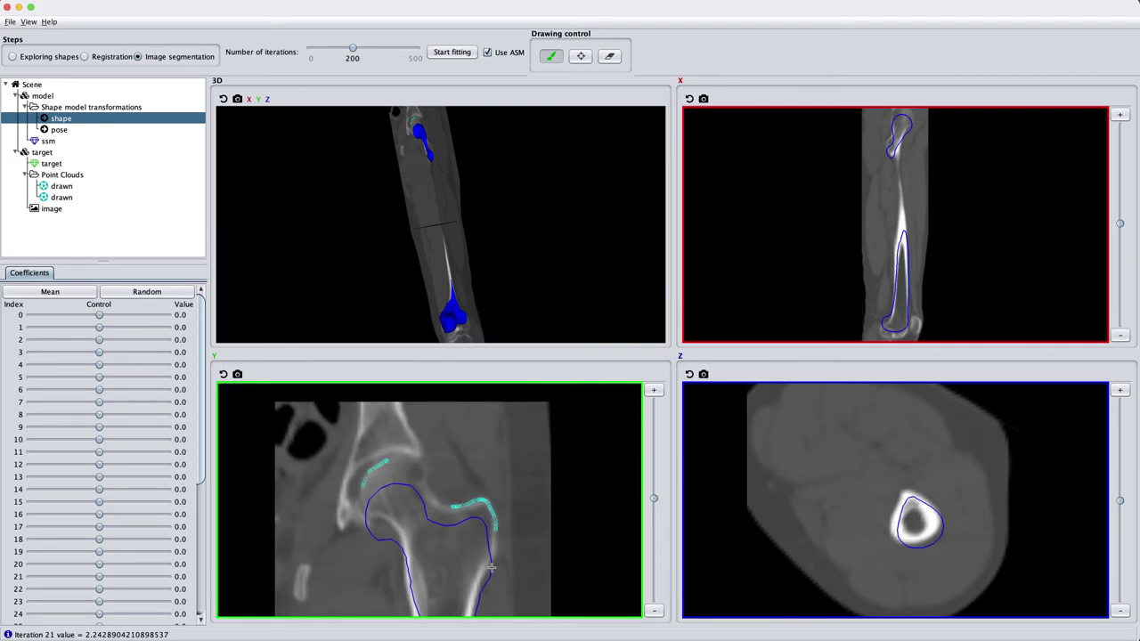
{"action": "middle_click_drag", "start_coordinate": [489, 566], "coordinate": [484, 466]}
{"action": "scroll", "coordinate": [488, 472], "scroll_direction": "up", "scroll_amount": 2}
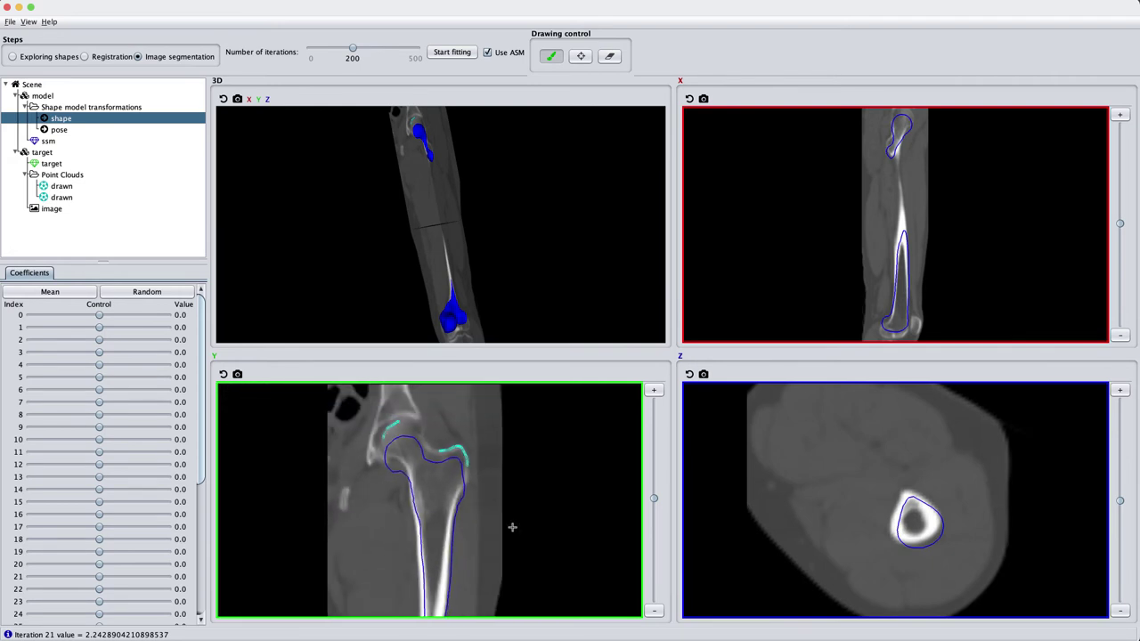
{"action": "scroll", "coordinate": [509, 511], "scroll_direction": "down", "scroll_amount": 3}
{"action": "left_click", "coordinate": [453, 53]}
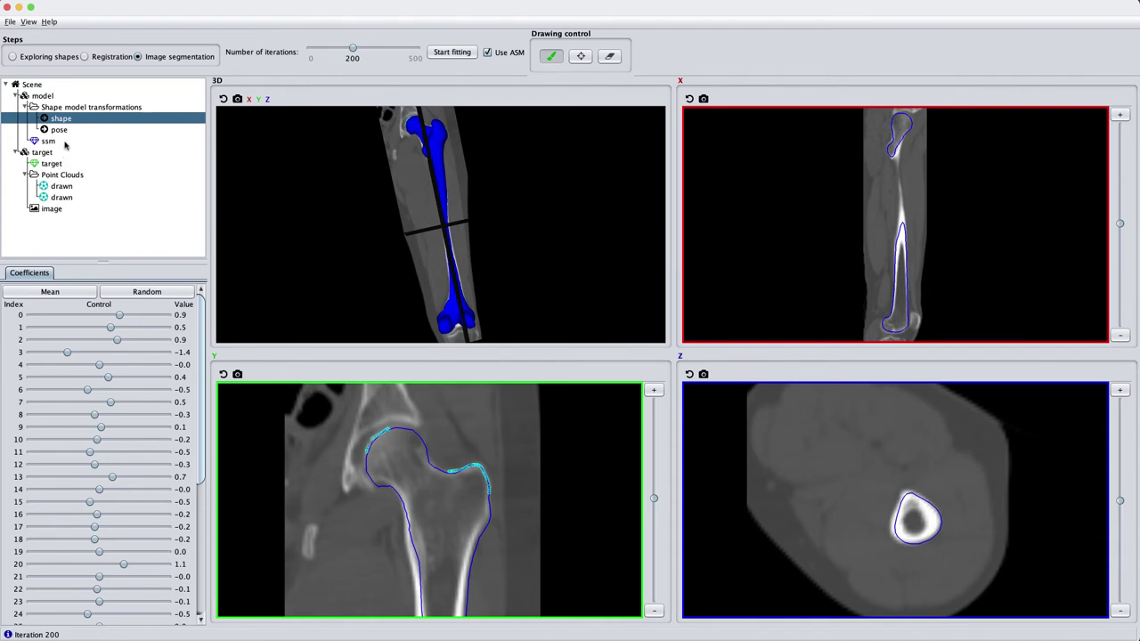
Fade the CT image to 0% opacity and rotate the view to inspect the fitted femur
{"action": "left_click", "coordinate": [54, 209]}
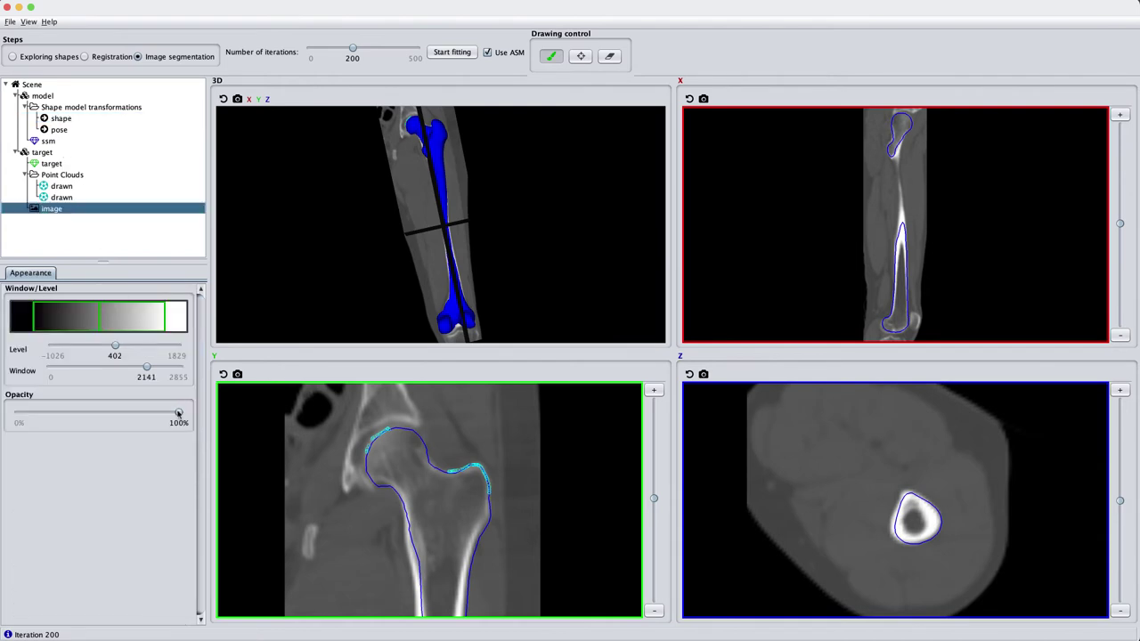
{"action": "left_click_drag", "start_coordinate": [178, 414], "coordinate": [9, 419]}
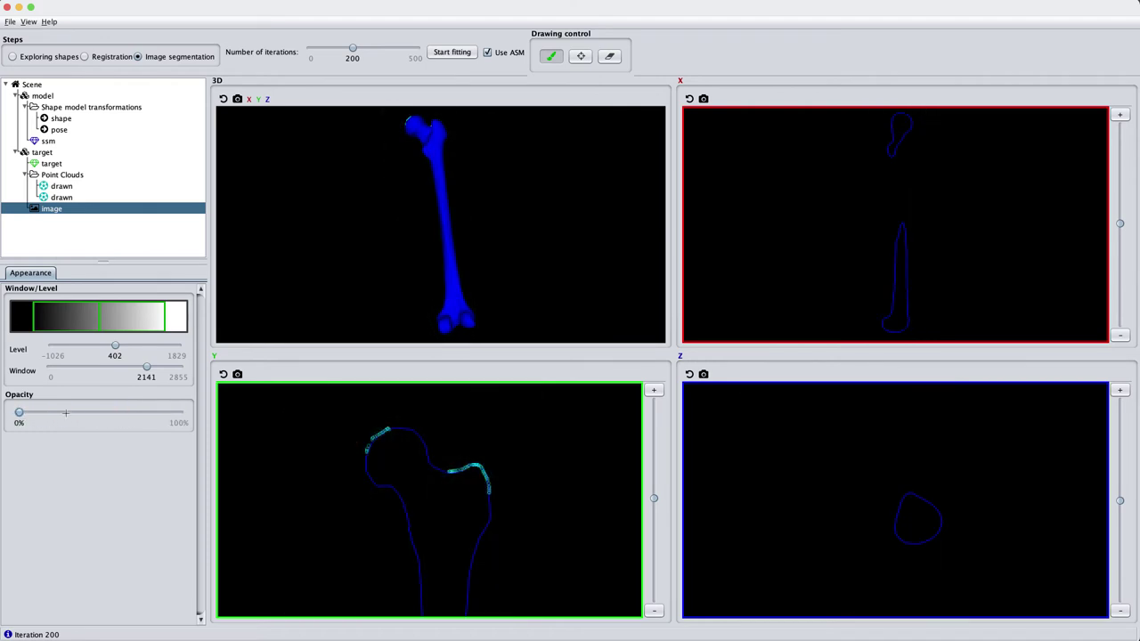
{"action": "scroll", "coordinate": [385, 476], "scroll_direction": "down", "scroll_amount": 2}
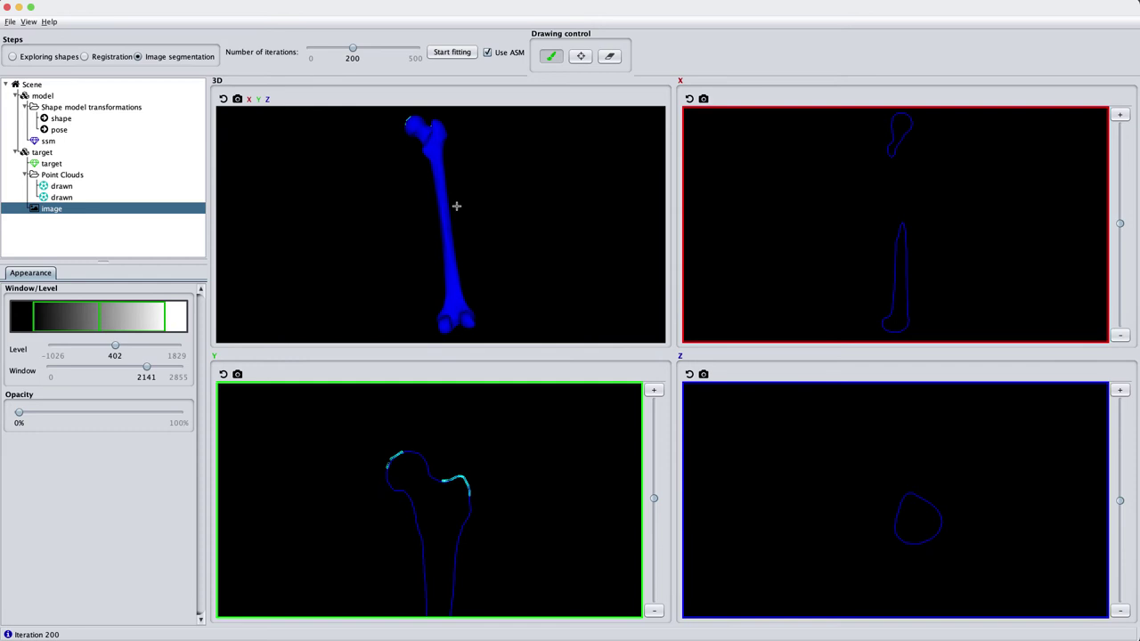
{"action": "left_click_drag", "start_coordinate": [420, 208], "coordinate": [612, 169]}
{"action": "left_click_drag", "start_coordinate": [355, 224], "coordinate": [511, 223]}
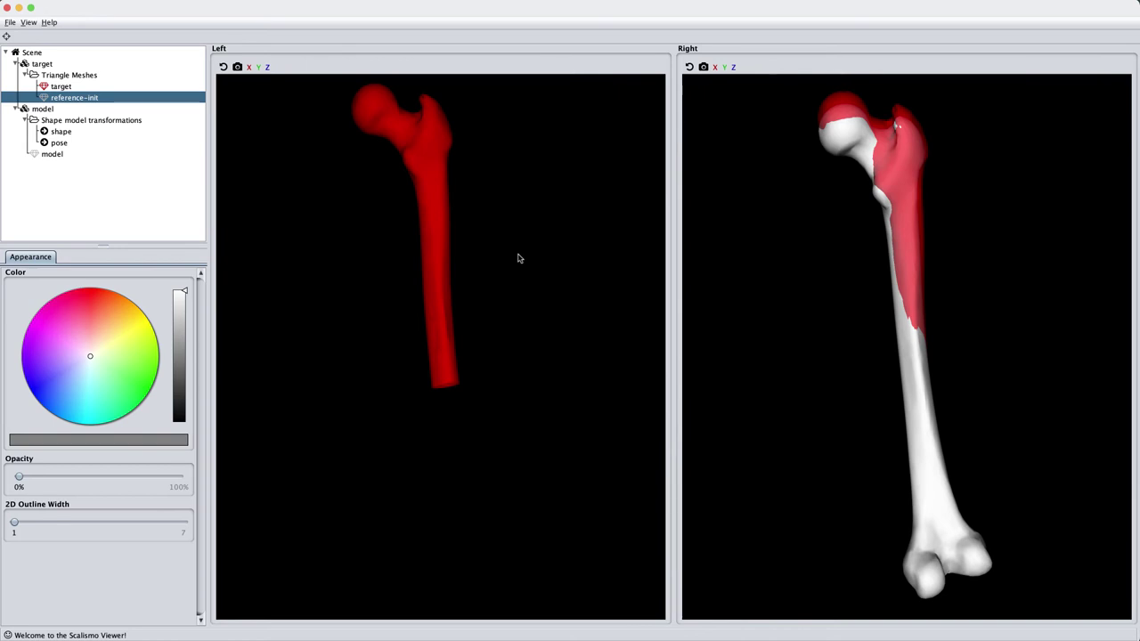
Select the femur shape node under Shape model transformations to show its Coefficients panel
{"action": "left_click", "coordinate": [60, 131]}
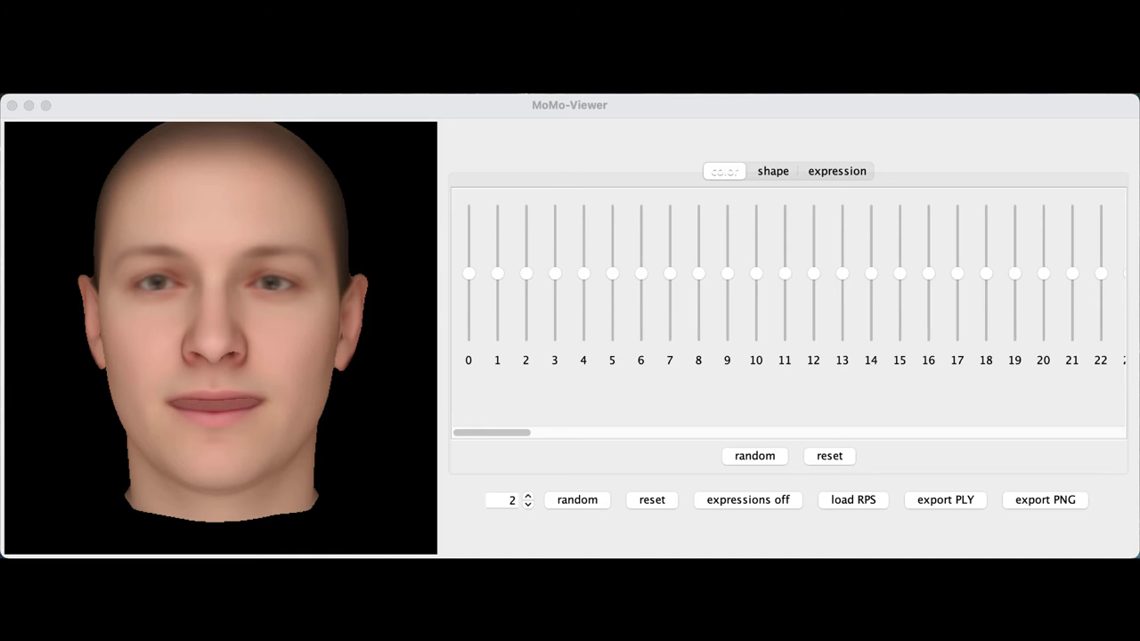
Turn the mean face to a right profile and browse the colour, shape and expression tabs
{"action": "left_click", "coordinate": [218, 338]}
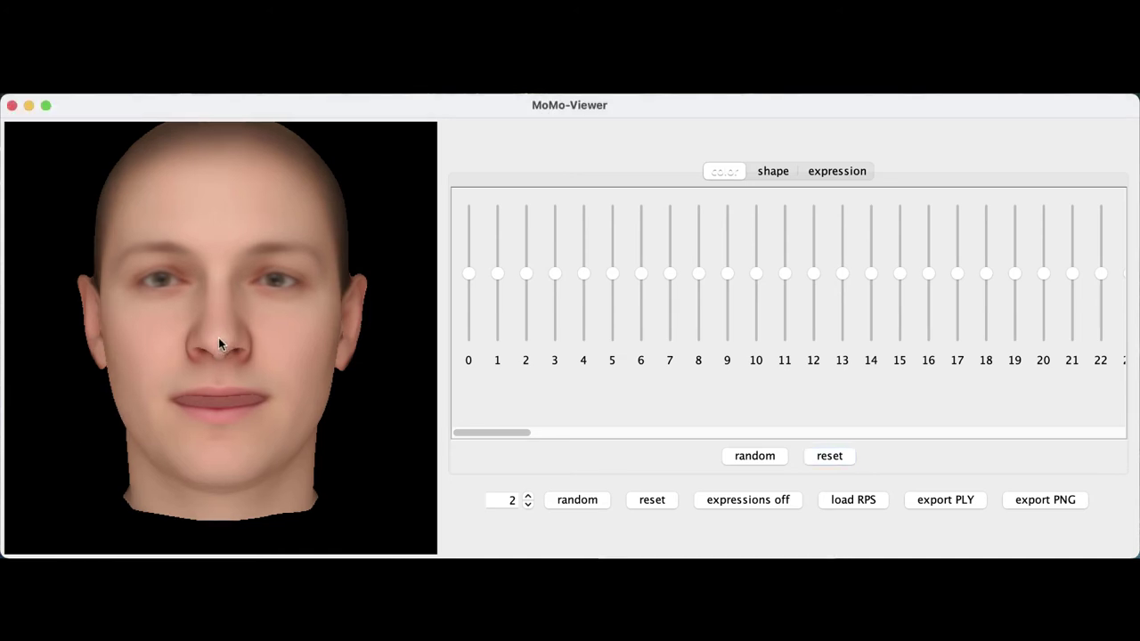
{"action": "left_click_drag", "start_coordinate": [219, 337], "coordinate": [302, 339]}
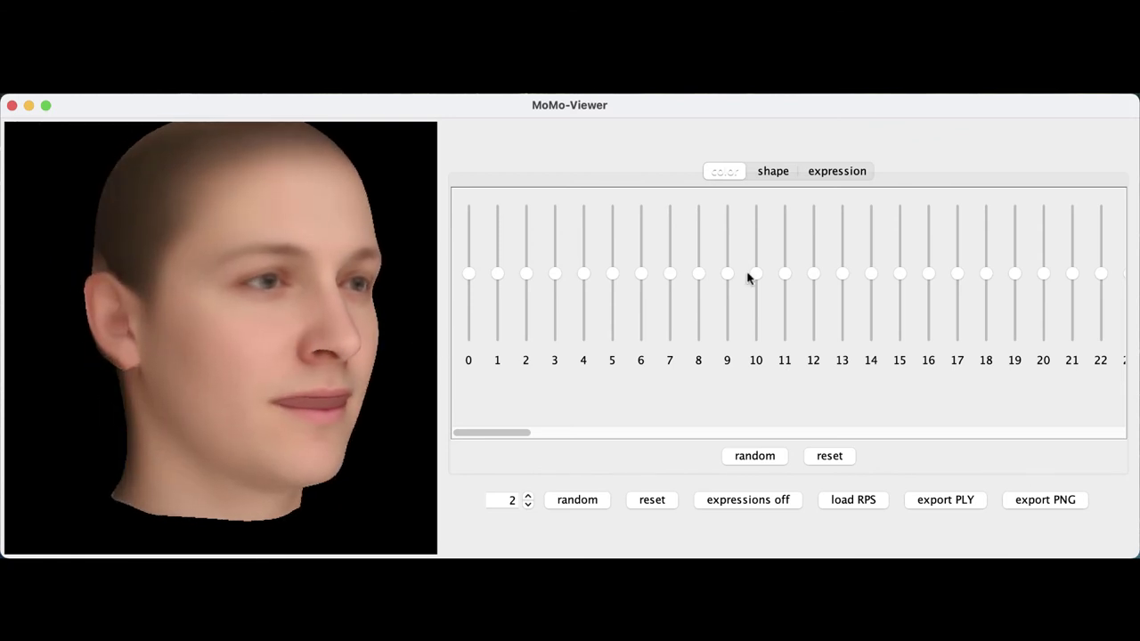
{"action": "left_click", "coordinate": [770, 172]}
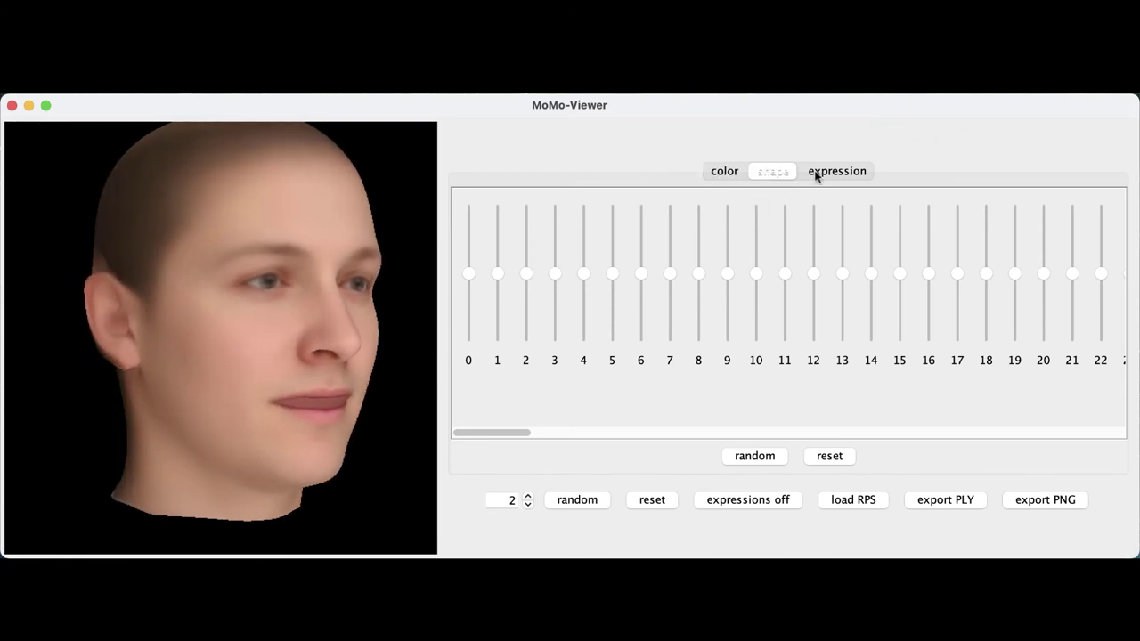
{"action": "left_click", "coordinate": [815, 174]}
{"action": "left_click", "coordinate": [732, 172]}
{"action": "left_click", "coordinate": [771, 173]}
{"action": "left_click", "coordinate": [832, 173]}
{"action": "left_click", "coordinate": [773, 172]}
{"action": "left_click", "coordinate": [852, 172]}
{"action": "left_click", "coordinate": [728, 172]}
Switch expressions off and reshape the face with shape components 0 and 1
{"action": "left_click", "coordinate": [750, 499]}
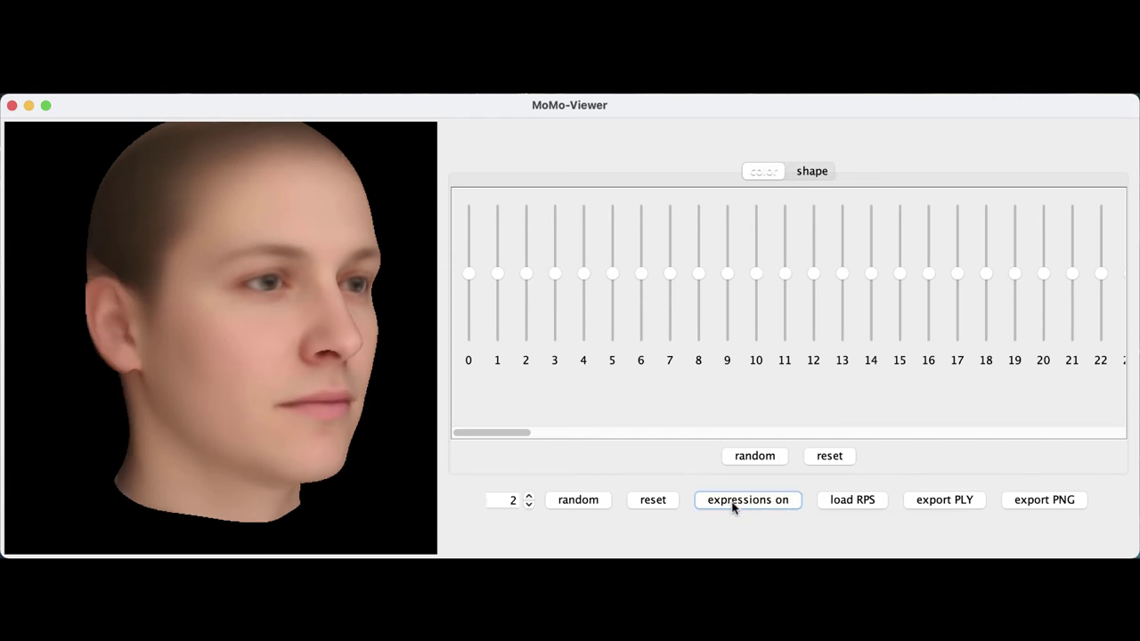
{"action": "left_click", "coordinate": [820, 171]}
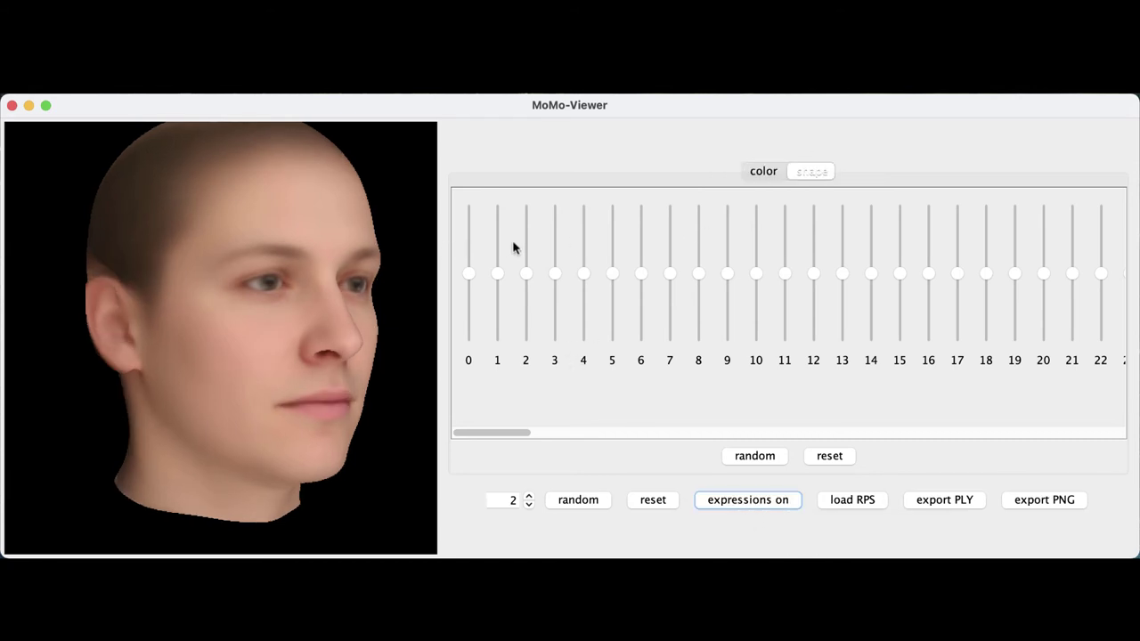
{"action": "left_click_drag", "start_coordinate": [471, 285], "coordinate": [472, 311]}
{"action": "left_click_drag", "start_coordinate": [503, 229], "coordinate": [526, 243]}
Sample a dozen random face shapes, then reset the shape to the mean
{"action": "left_click", "coordinate": [761, 457]}
{"action": "left_click", "coordinate": [758, 456]}
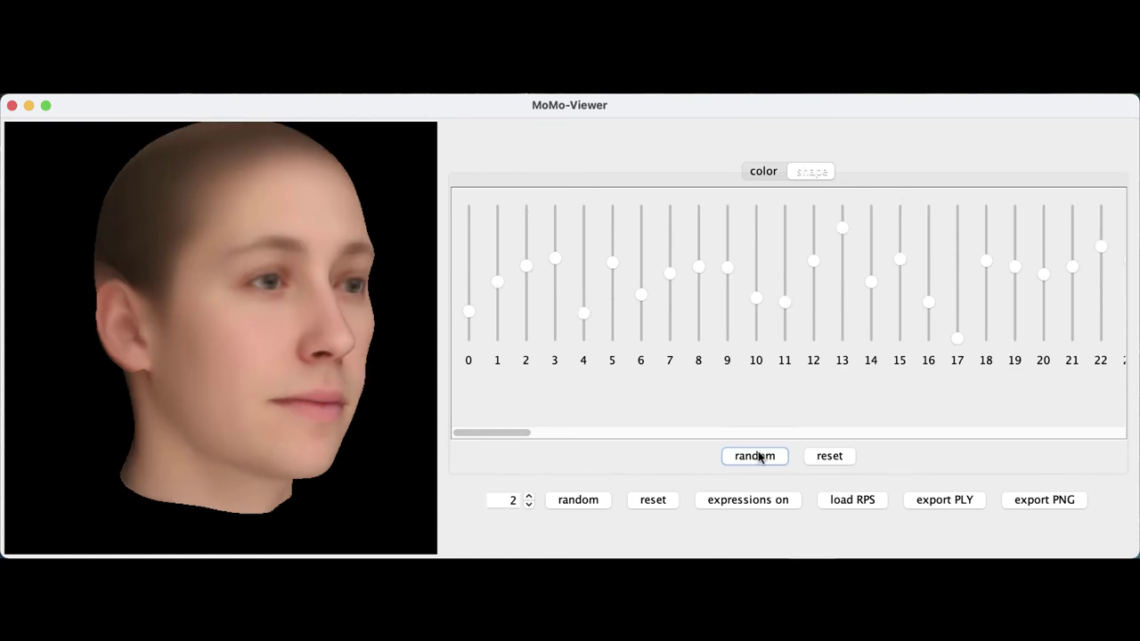
{"action": "left_click", "coordinate": [758, 456]}
{"action": "left_click", "coordinate": [758, 456]}
{"action": "left_click", "coordinate": [758, 456]}
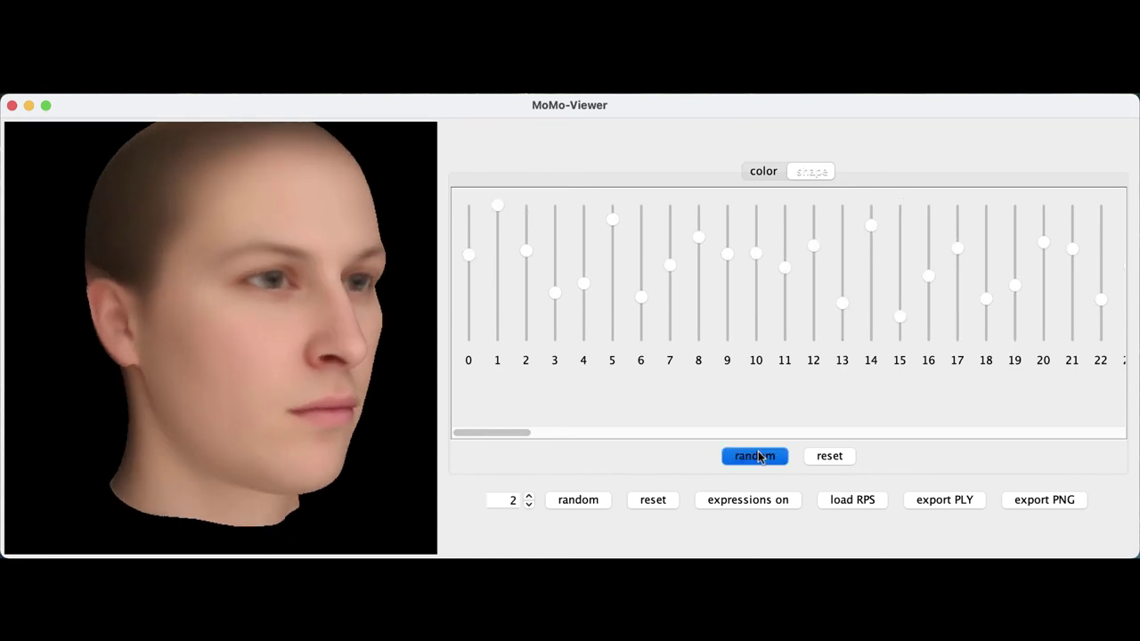
{"action": "left_click", "coordinate": [757, 456]}
{"action": "left_click", "coordinate": [758, 456]}
{"action": "left_click", "coordinate": [758, 456]}
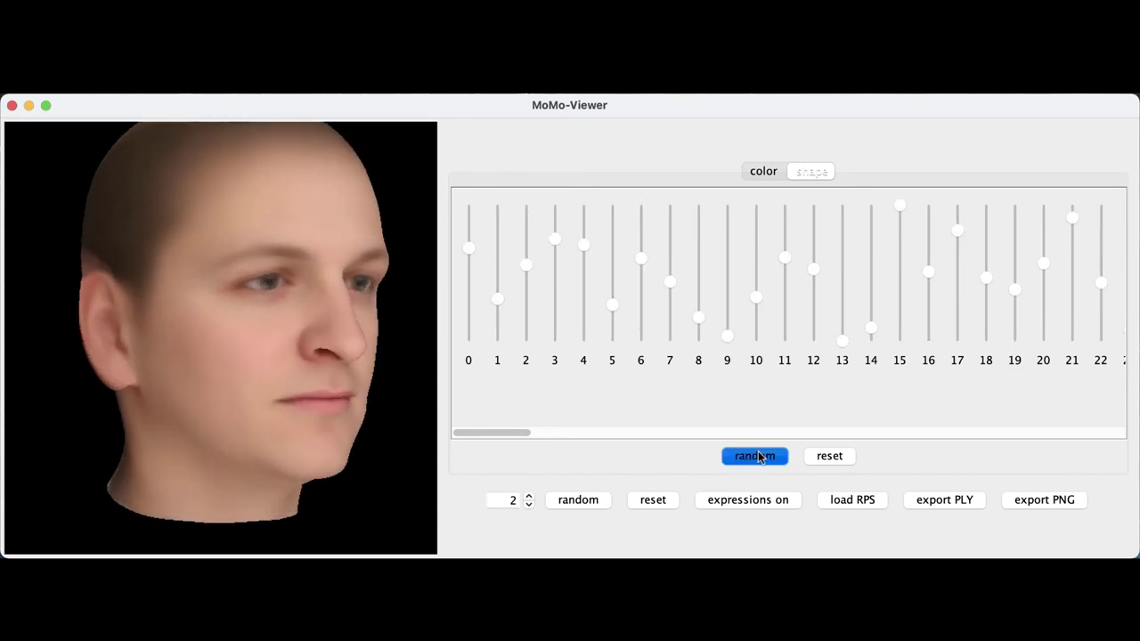
{"action": "left_click", "coordinate": [758, 456]}
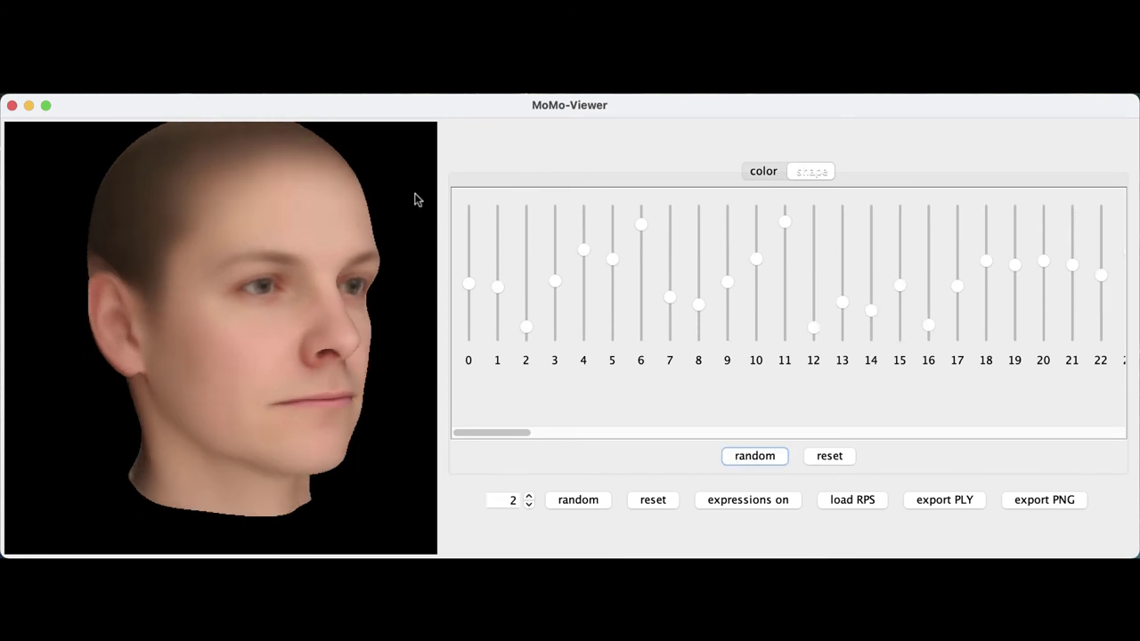
{"action": "left_click", "coordinate": [770, 456]}
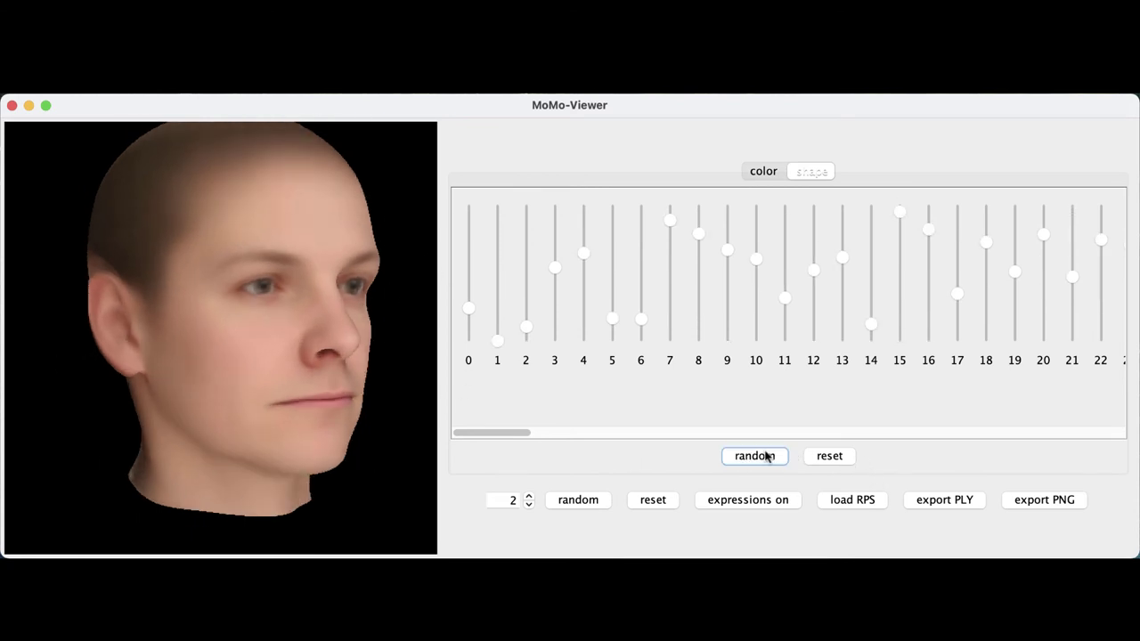
{"action": "left_click", "coordinate": [767, 455]}
{"action": "left_click", "coordinate": [777, 458]}
{"action": "left_click", "coordinate": [827, 457]}
Adjust face colour components 0, 1, 2 and 10 on the colour tab
{"action": "left_click", "coordinate": [776, 177]}
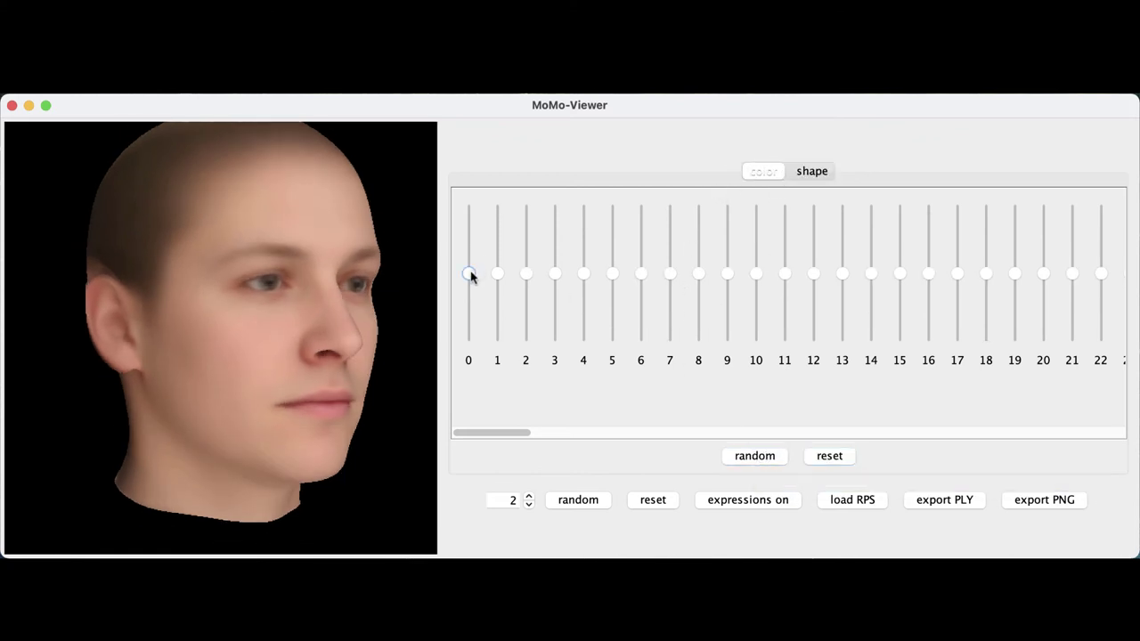
{"action": "left_click_drag", "start_coordinate": [470, 274], "coordinate": [534, 311]}
{"action": "left_click", "coordinate": [524, 273]}
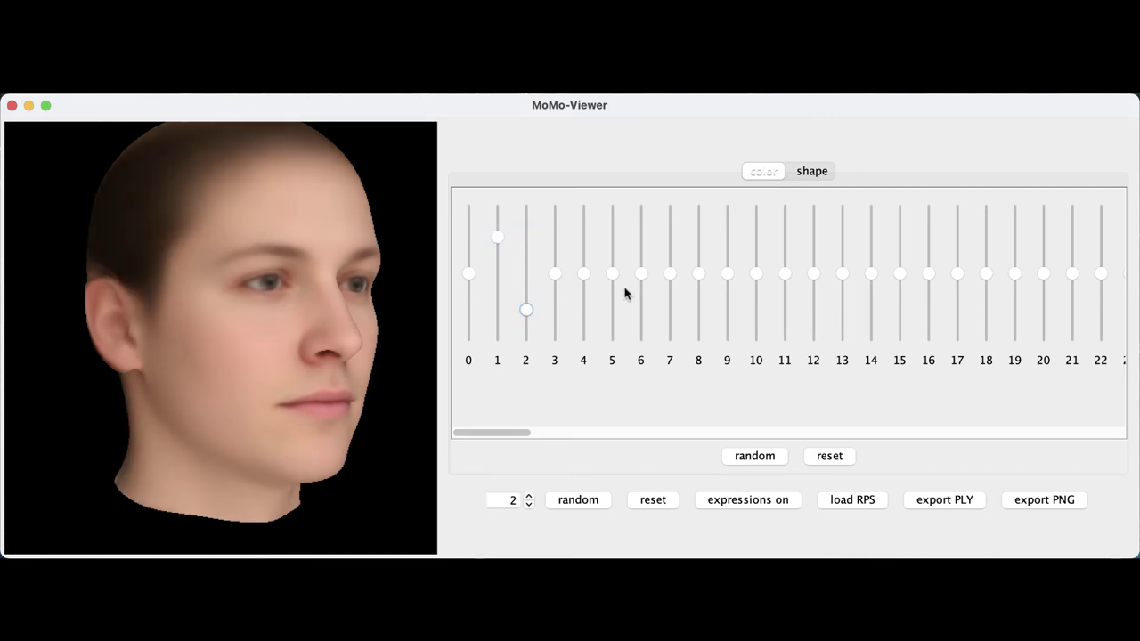
{"action": "left_click", "coordinate": [756, 270]}
{"action": "left_click_drag", "start_coordinate": [757, 238], "coordinate": [764, 291]}
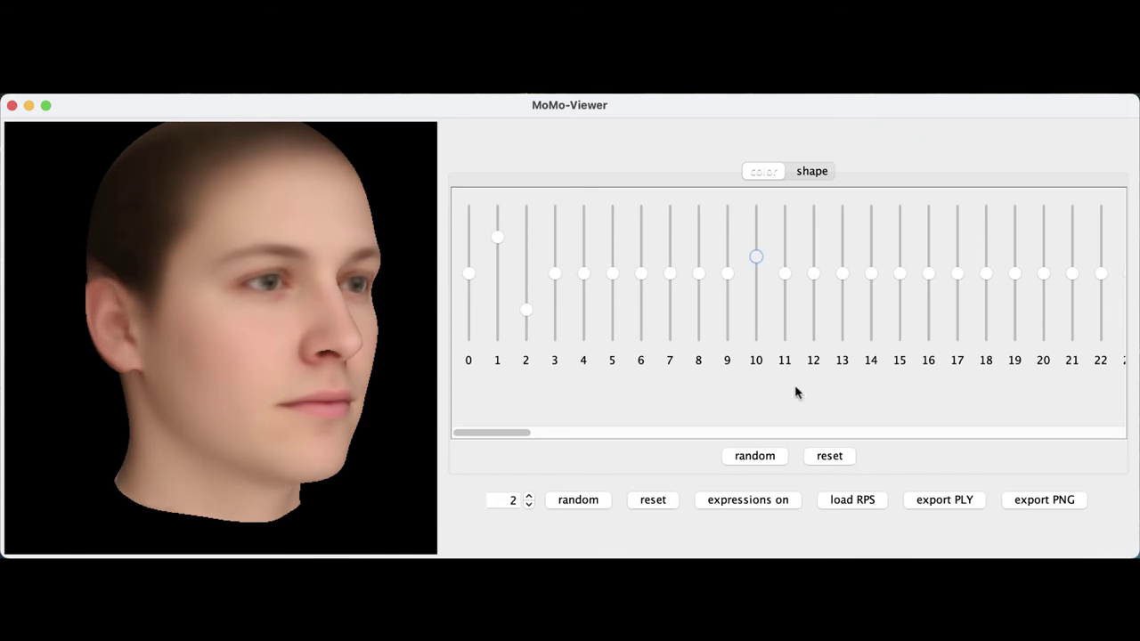
Generate five random face colourings in a row
{"action": "left_click", "coordinate": [756, 456]}
{"action": "left_click", "coordinate": [756, 456]}
{"action": "left_click", "coordinate": [756, 456]}
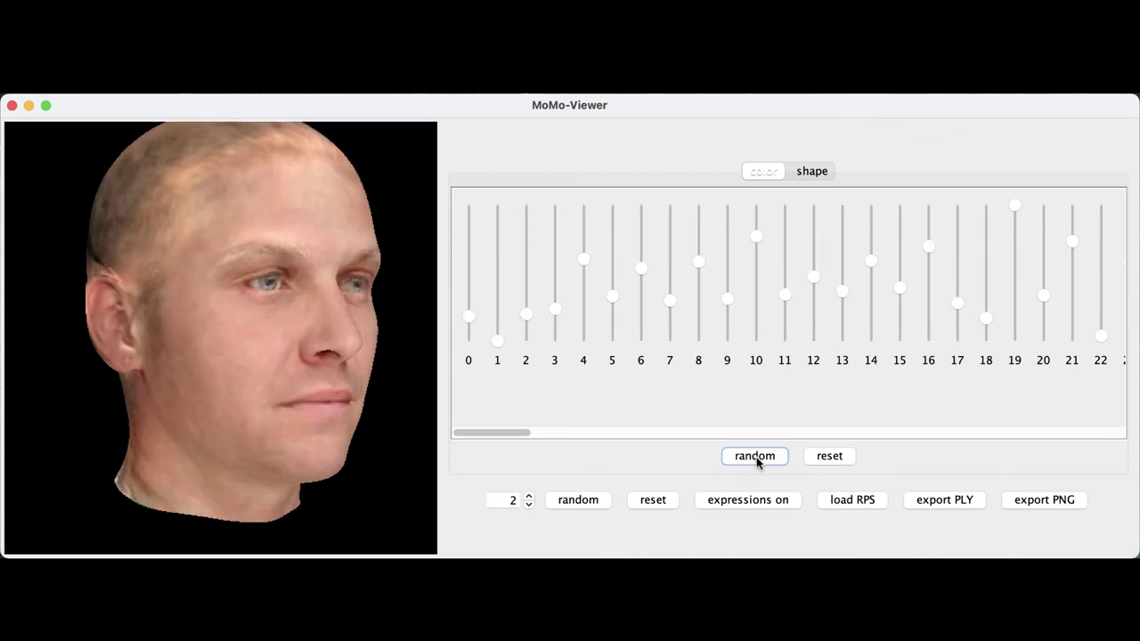
{"action": "left_click", "coordinate": [756, 456]}
{"action": "left_click", "coordinate": [756, 456]}
Turn expressions back on and sample nine random facial expressions
{"action": "left_click", "coordinate": [771, 499]}
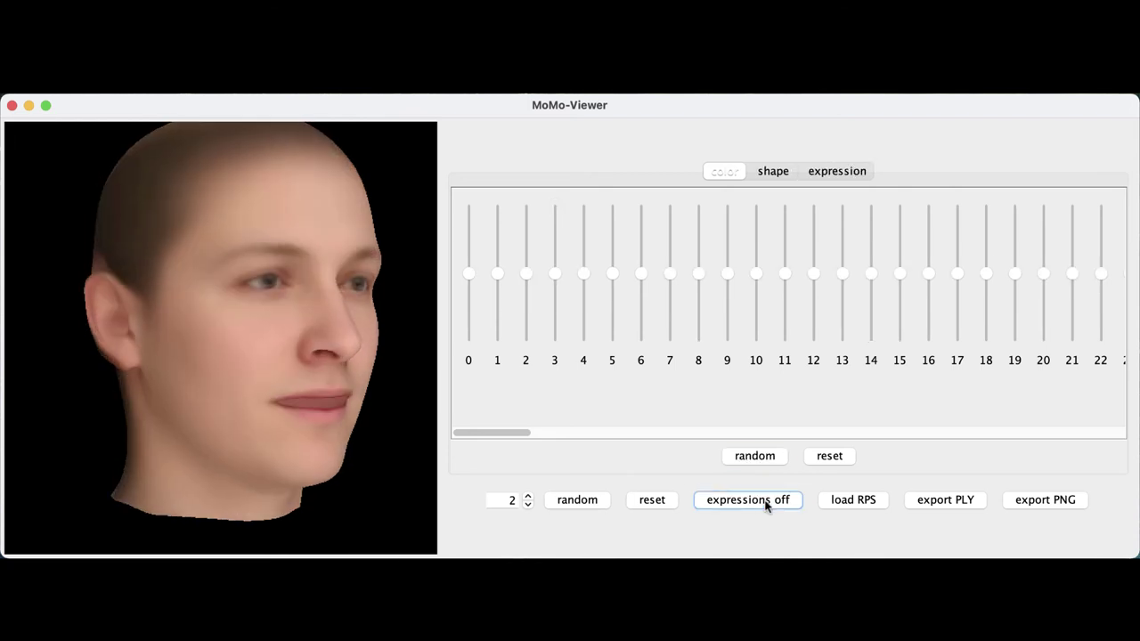
{"action": "left_click", "coordinate": [844, 173]}
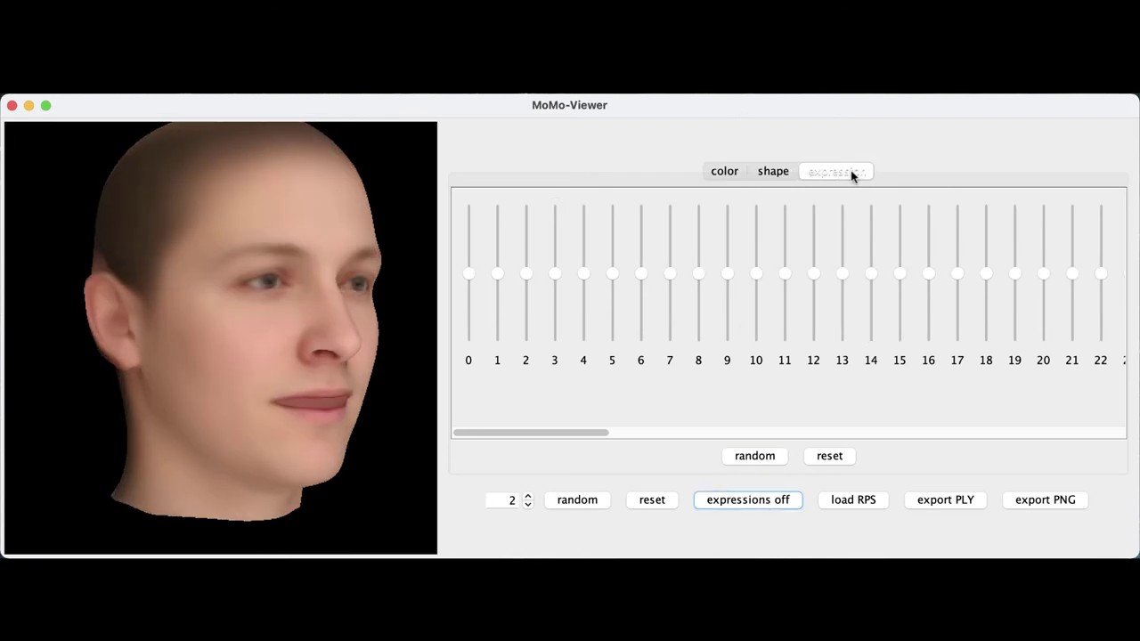
{"action": "left_click", "coordinate": [754, 456]}
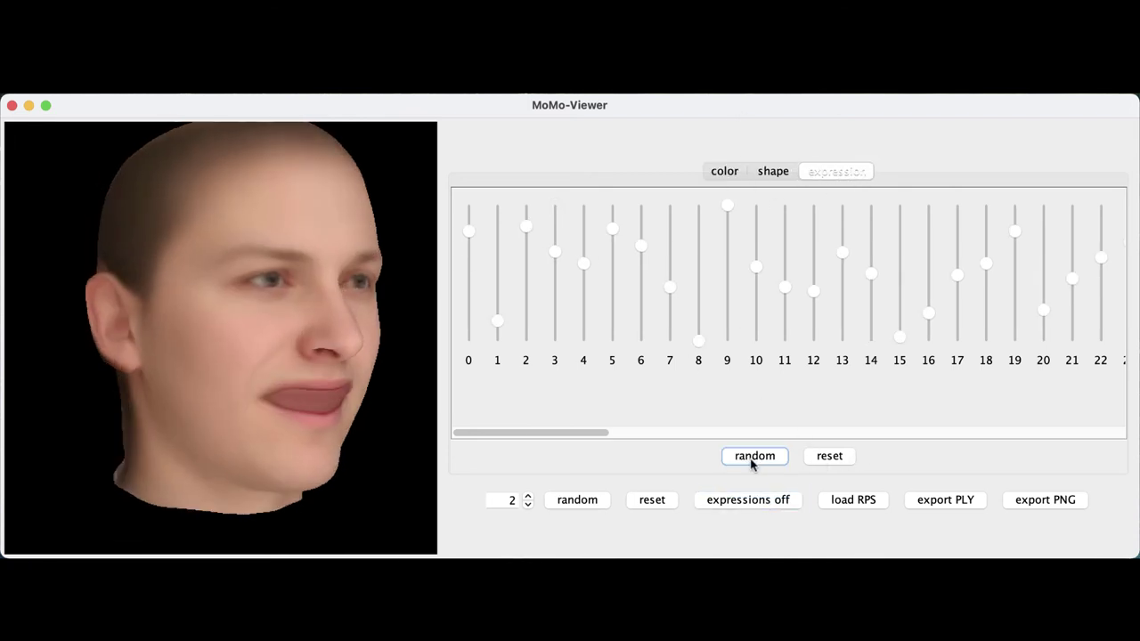
{"action": "left_click", "coordinate": [755, 456]}
{"action": "left_click", "coordinate": [754, 456]}
{"action": "left_click", "coordinate": [754, 456]}
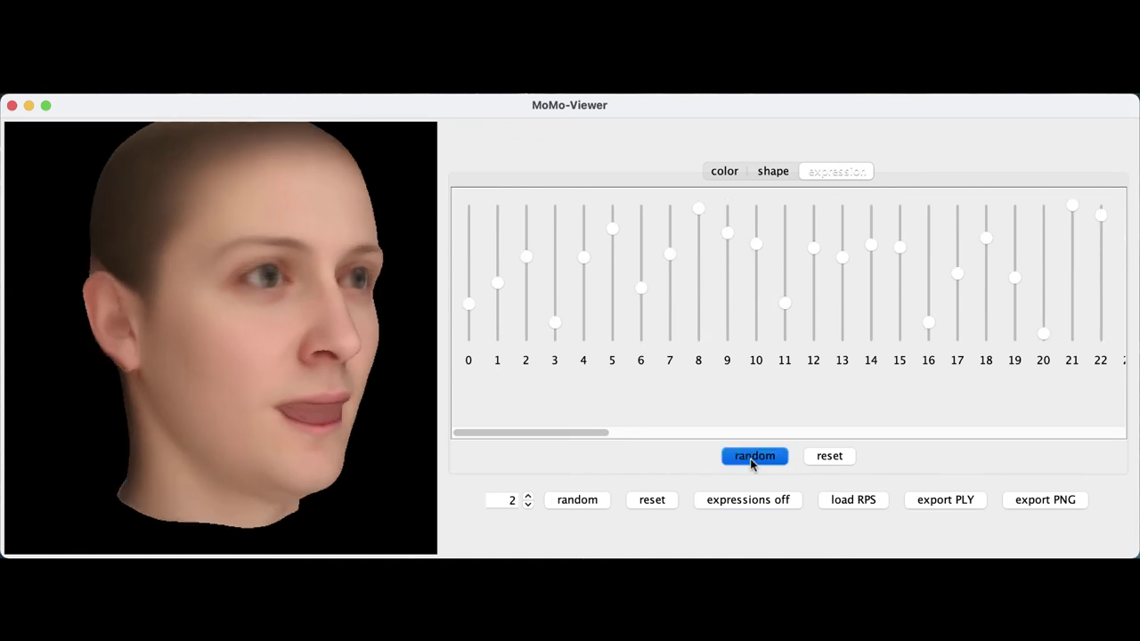
{"action": "left_click", "coordinate": [754, 456]}
{"action": "left_click", "coordinate": [754, 456]}
{"action": "left_click", "coordinate": [754, 456]}
{"action": "left_click", "coordinate": [754, 455]}
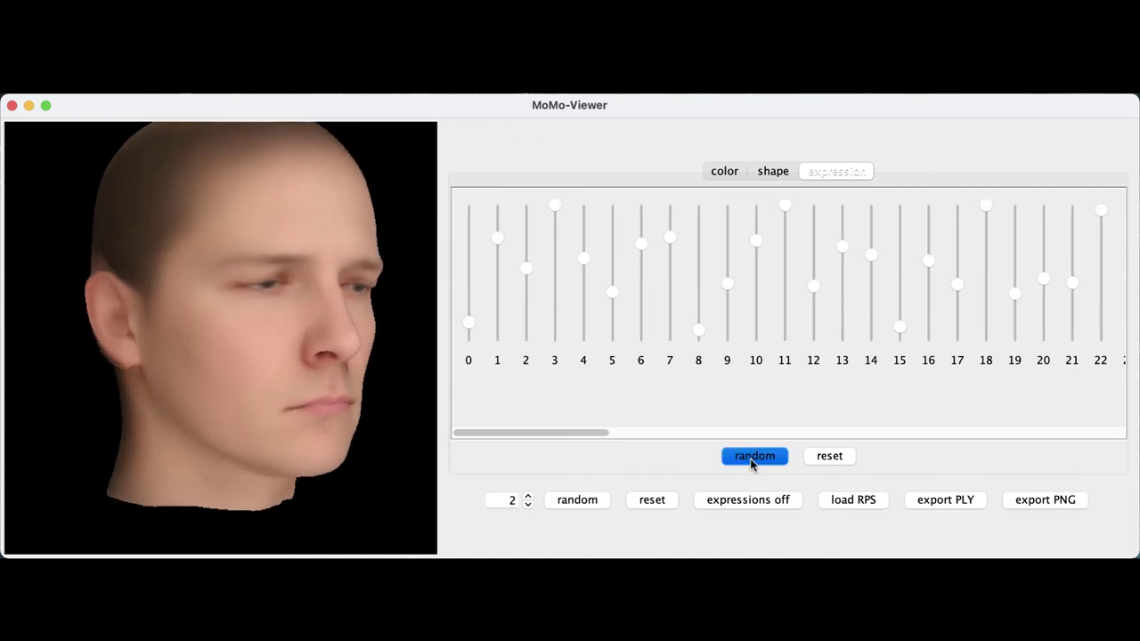
{"action": "left_click", "coordinate": [754, 456]}
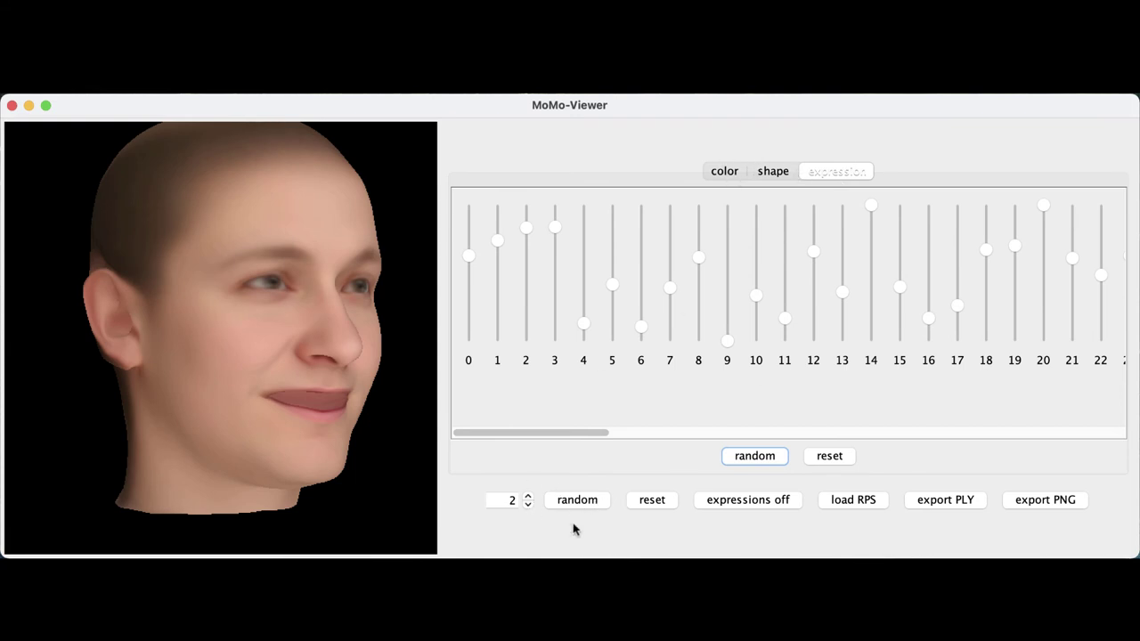
Randomize the whole face with random expression eleven times in quick succession
{"action": "left_click", "coordinate": [598, 504]}
{"action": "left_click", "coordinate": [575, 499]}
{"action": "left_click", "coordinate": [575, 499]}
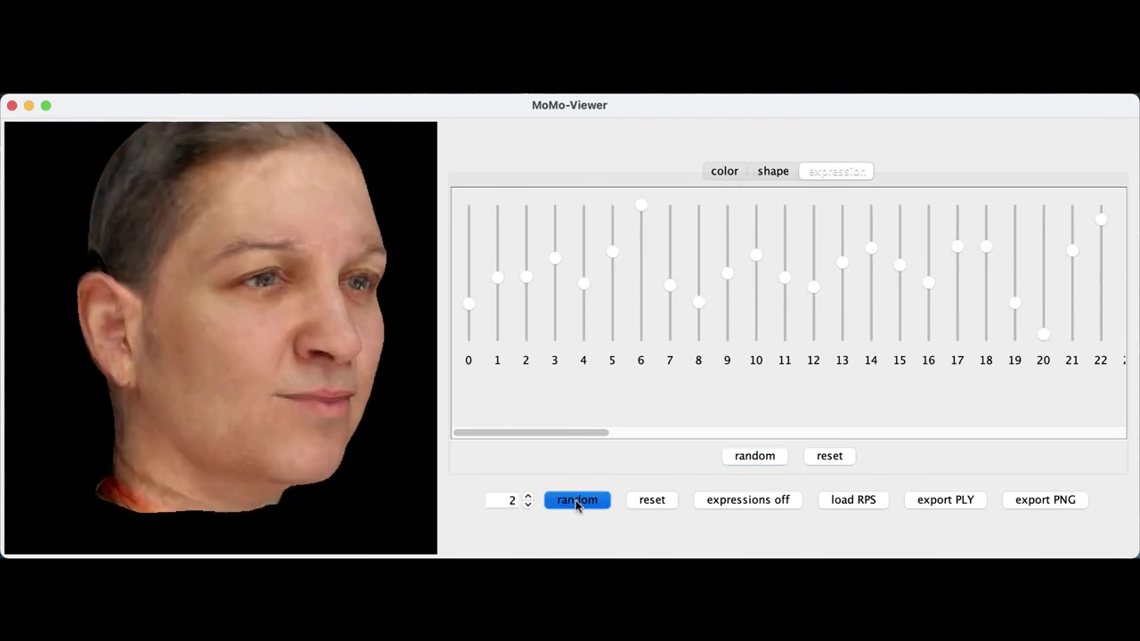
{"action": "left_click", "coordinate": [575, 499]}
{"action": "left_click", "coordinate": [575, 500]}
{"action": "left_click", "coordinate": [575, 500]}
{"action": "left_click", "coordinate": [575, 499]}
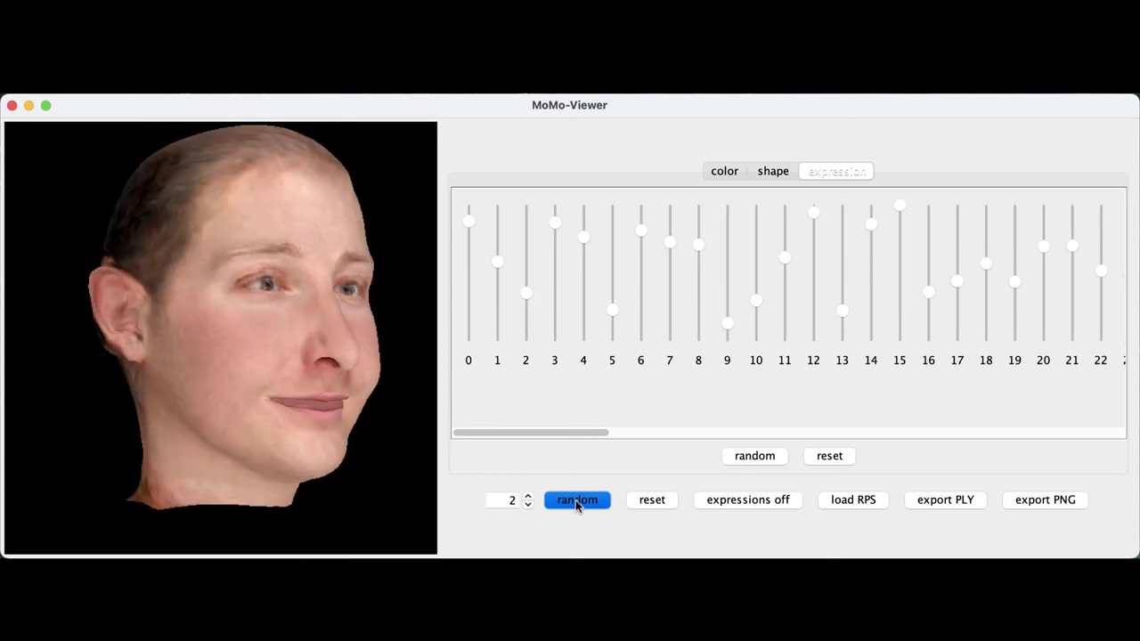
{"action": "left_click", "coordinate": [575, 500]}
{"action": "left_click", "coordinate": [576, 499]}
{"action": "left_click", "coordinate": [576, 500]}
{"action": "left_click", "coordinate": [575, 500]}
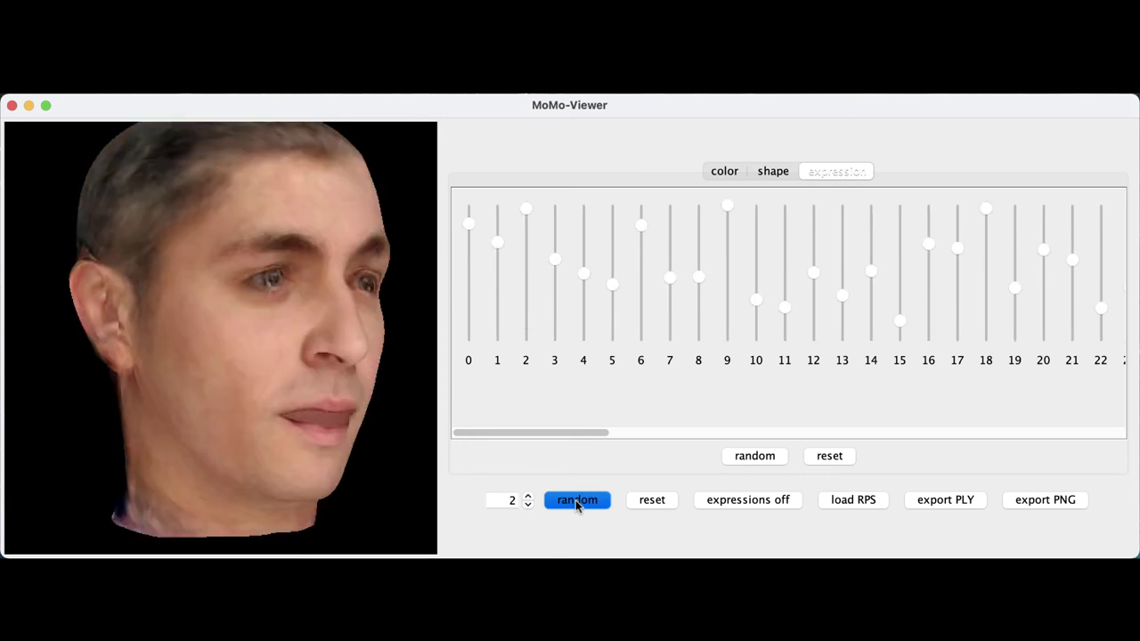
Randomize the face once more, then rotate the fitted 3D face to profile and back to front
{"action": "left_click", "coordinate": [575, 499]}
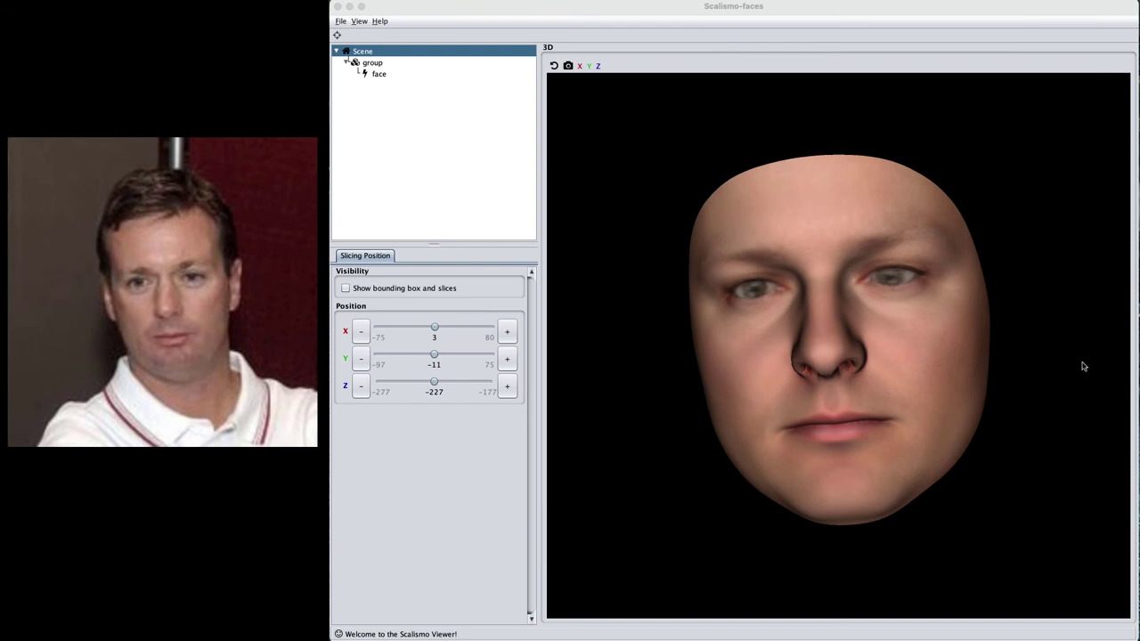
{"action": "mouse_move", "coordinate": [785, 319]}
{"action": "left_mouse_down"}
{"action": "mouse_move", "coordinate": [1060, 315]}
{"action": "mouse_move", "coordinate": [801, 315]}
{"action": "left_mouse_up"}
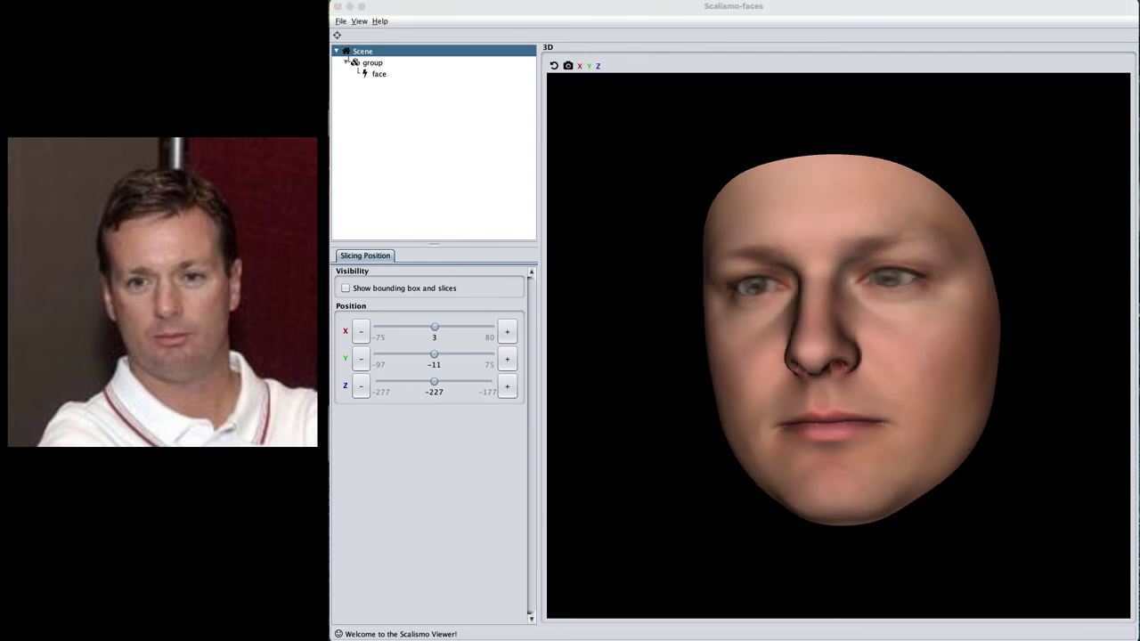
{"action": "left_click_drag", "start_coordinate": [992, 305], "coordinate": [740, 359]}
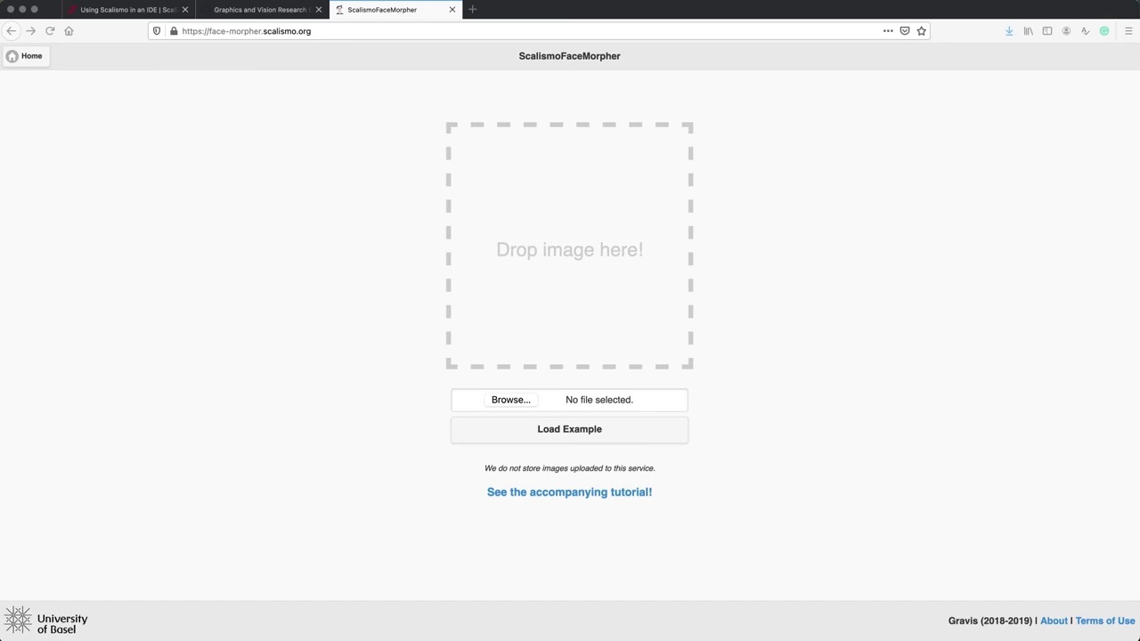
Bring up ScalismoFaceMorpher, load the example portrait and open the facial property list
{"action": "left_click", "coordinate": [855, 139]}
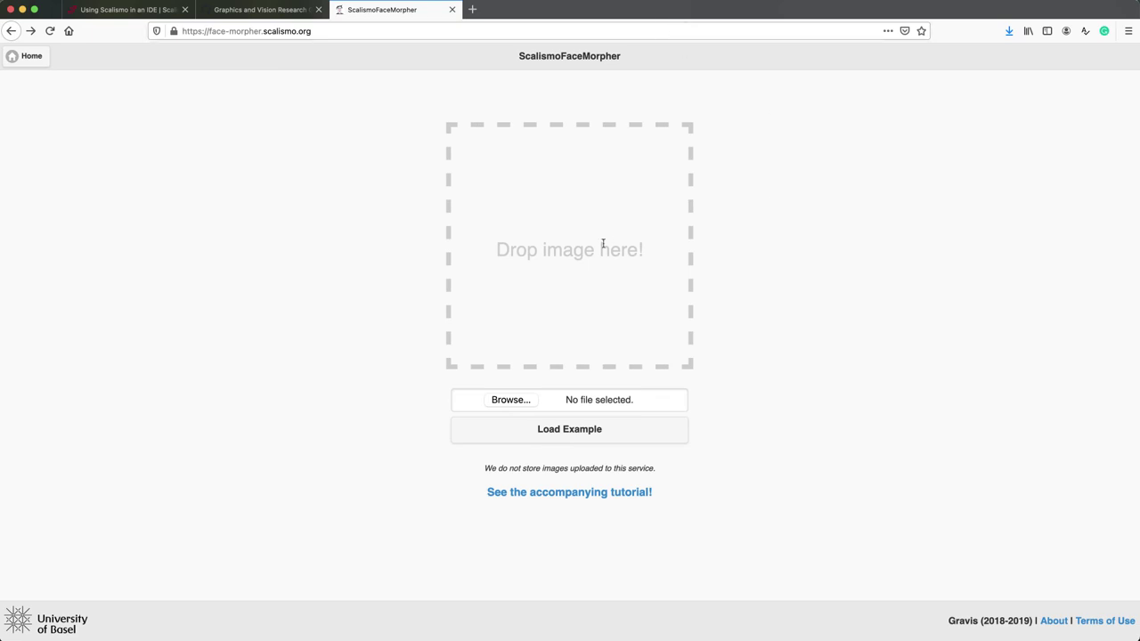
{"action": "left_click_drag", "start_coordinate": [488, 257], "coordinate": [641, 254]}
{"action": "left_click", "coordinate": [641, 257]}
{"action": "left_click", "coordinate": [575, 442]}
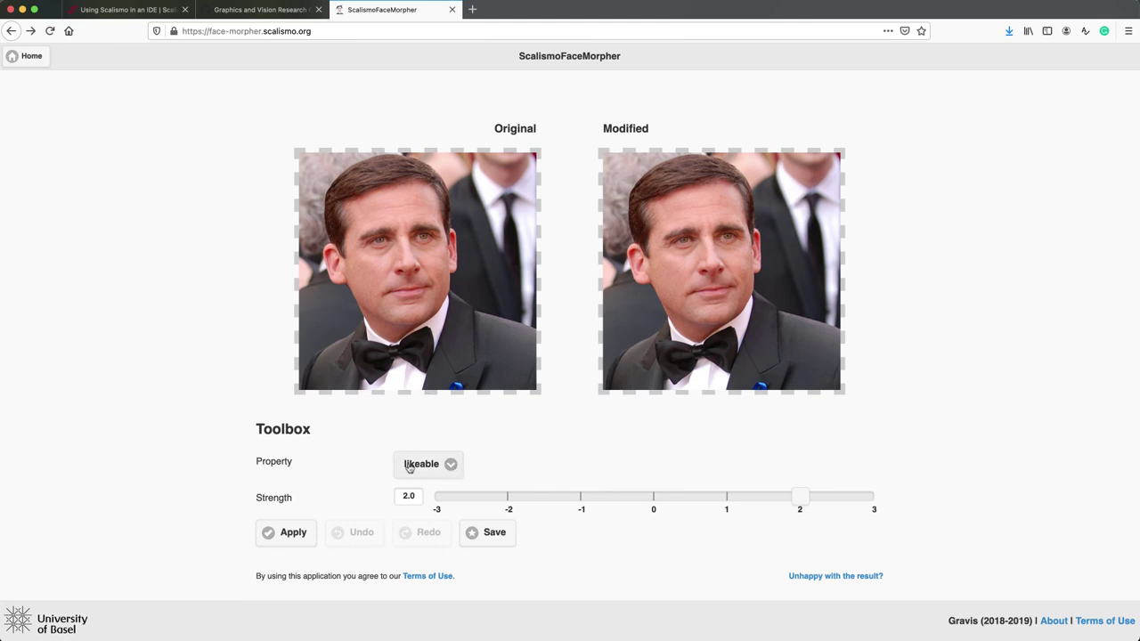
{"action": "left_click", "coordinate": [450, 465]}
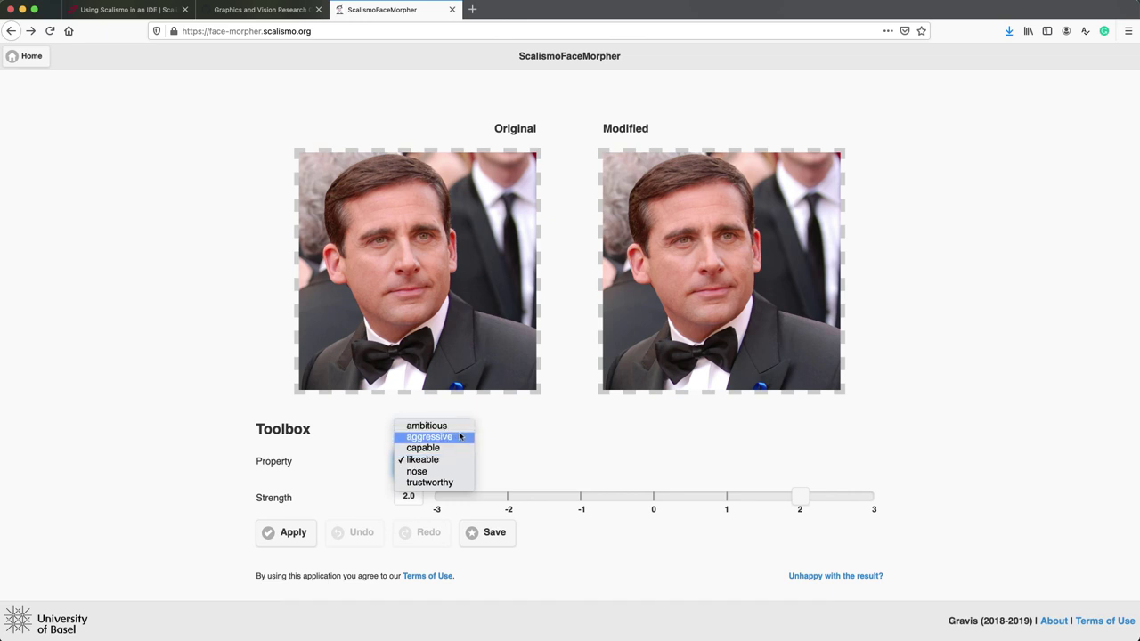
Apply the nose morph at strength 2, then at strength -2
{"action": "left_click", "coordinate": [436, 476]}
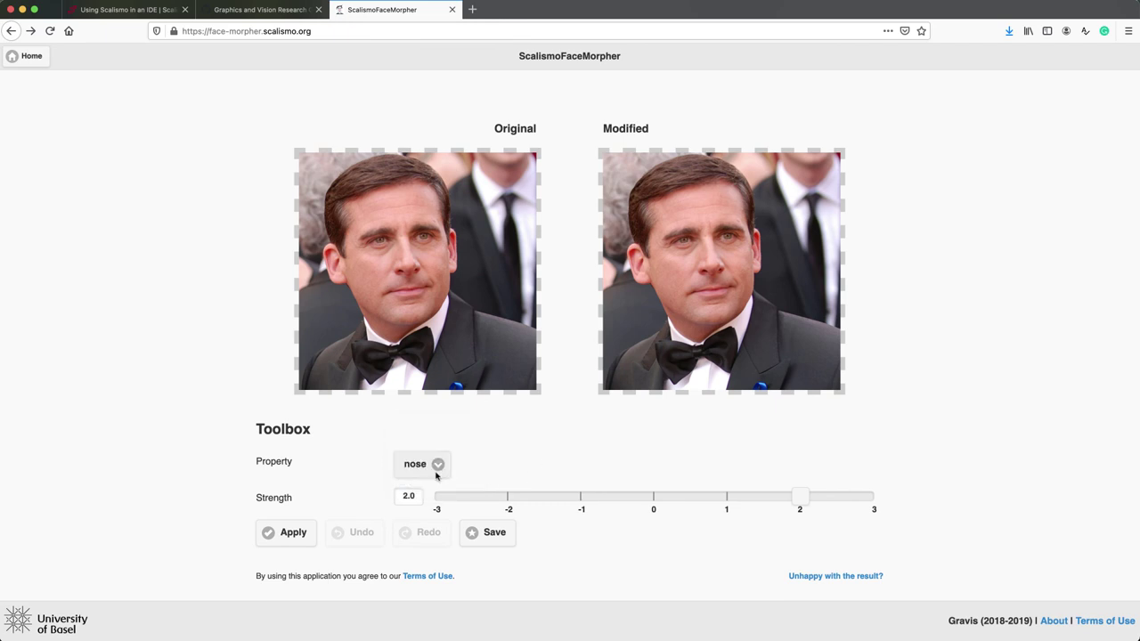
{"action": "left_click", "coordinate": [654, 499]}
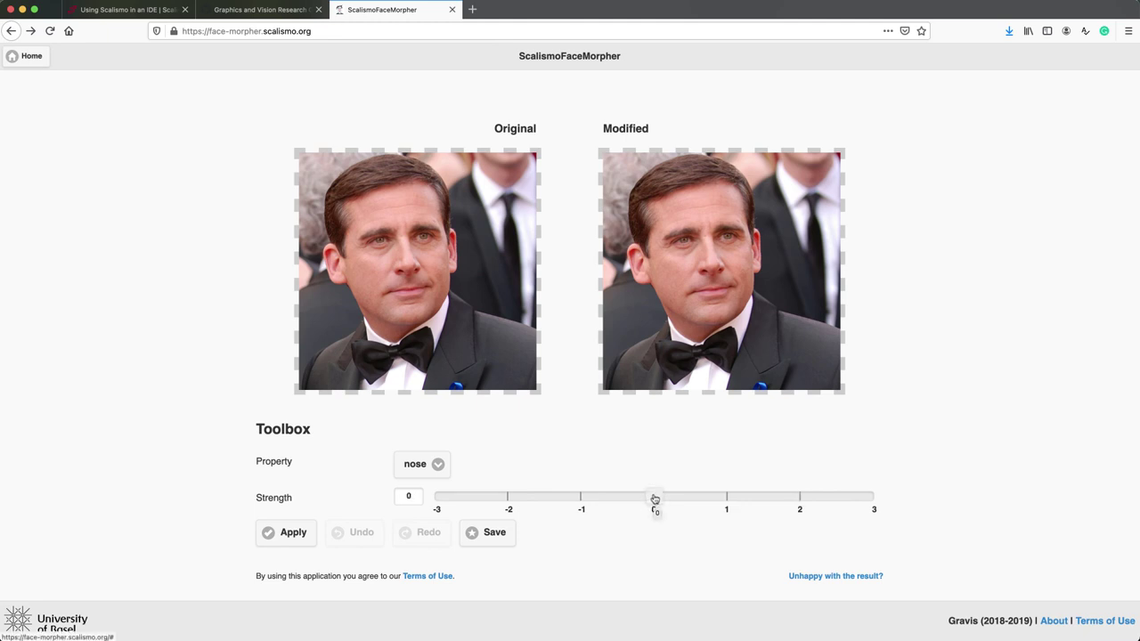
{"action": "left_click_drag", "start_coordinate": [654, 500], "coordinate": [799, 497]}
{"action": "left_click", "coordinate": [290, 534]}
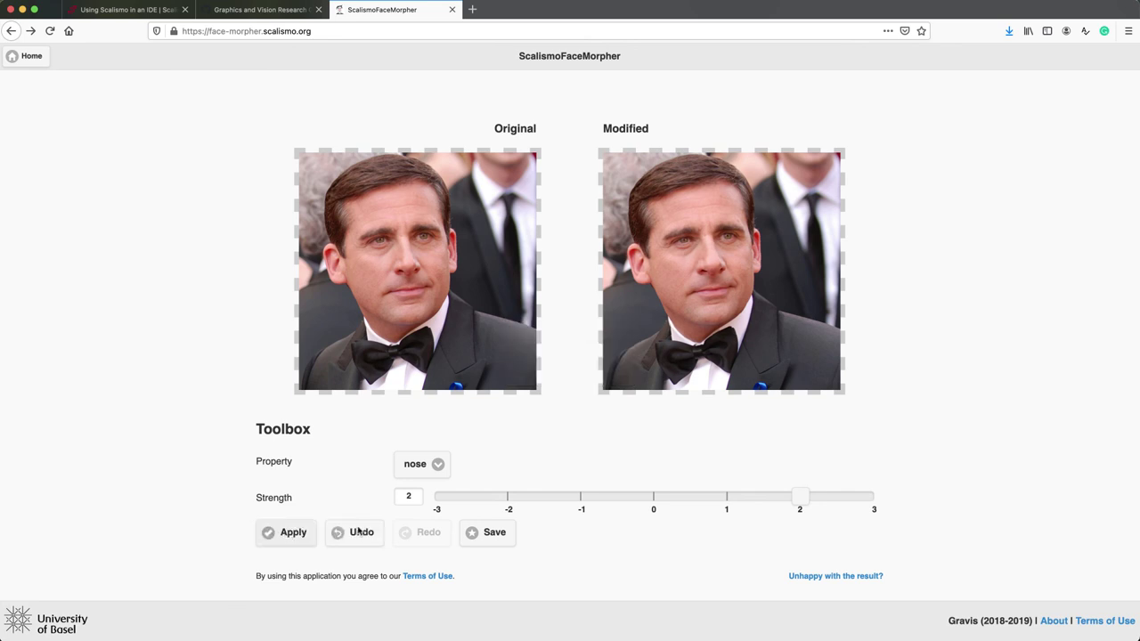
{"action": "left_click_drag", "start_coordinate": [799, 497], "coordinate": [514, 501]}
{"action": "left_click", "coordinate": [282, 533]}
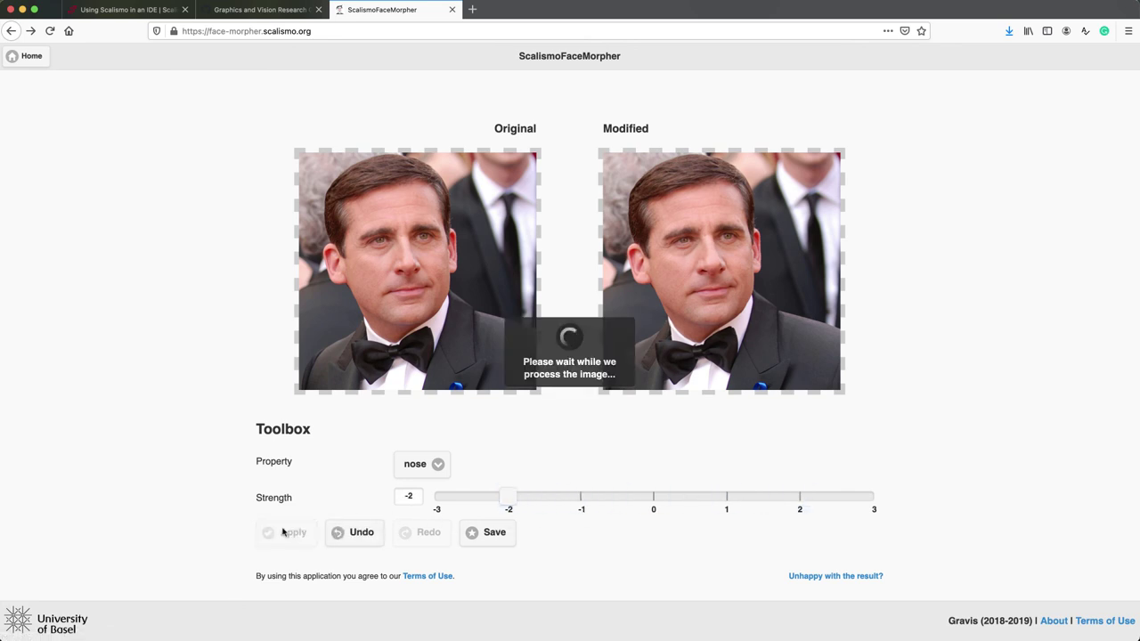
Apply the ambitious morph at strength 2
{"action": "left_click", "coordinate": [409, 468]}
{"action": "left_click", "coordinate": [463, 417]}
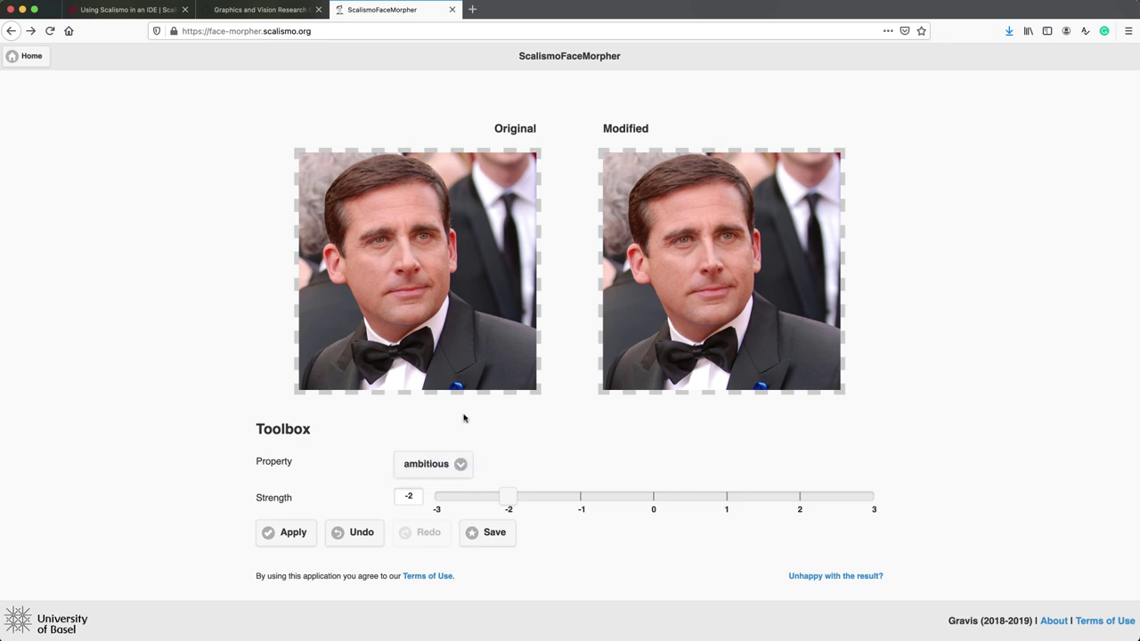
{"action": "left_click_drag", "start_coordinate": [509, 498], "coordinate": [800, 497]}
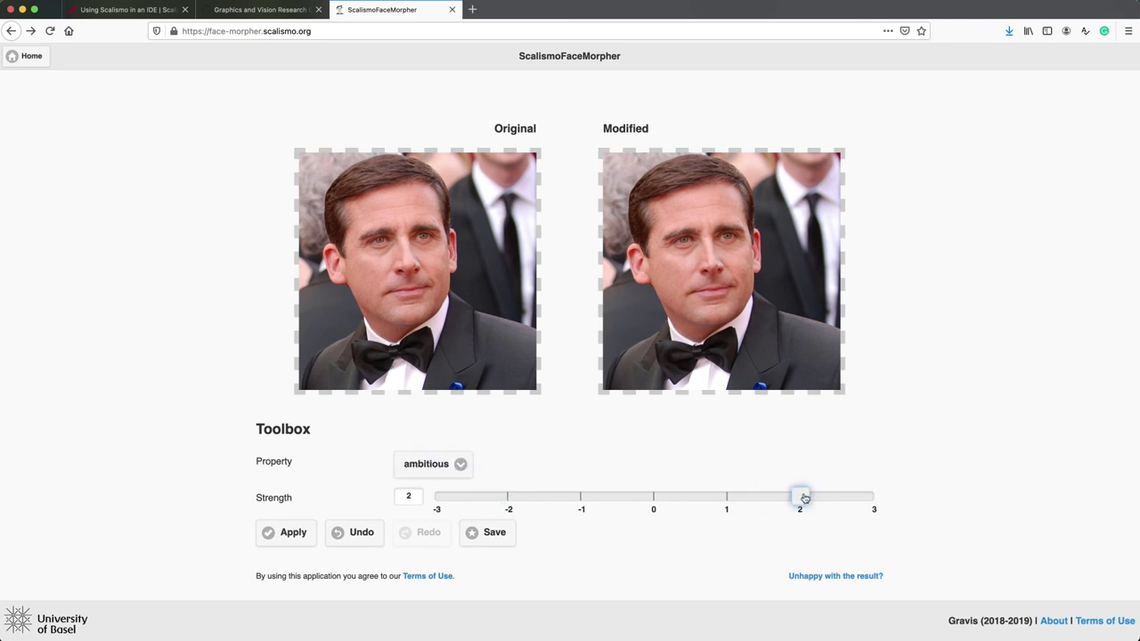
{"action": "left_click", "coordinate": [277, 537]}
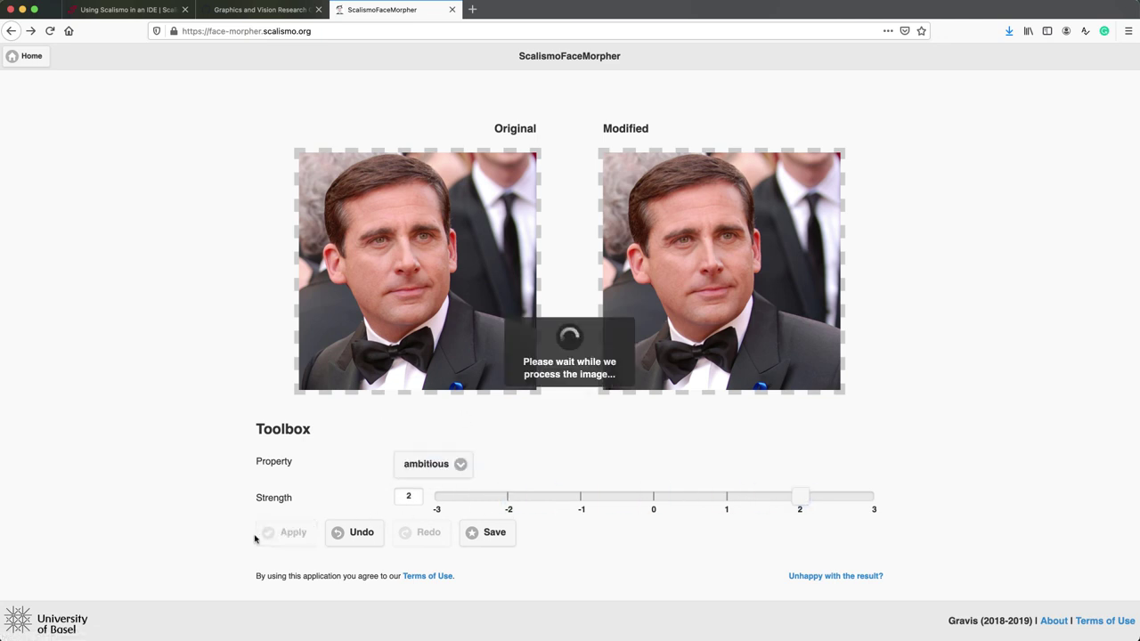
Compare the morphs by toggling Undo and Redo, ending on the nose -2 result
{"action": "left_click", "coordinate": [355, 542]}
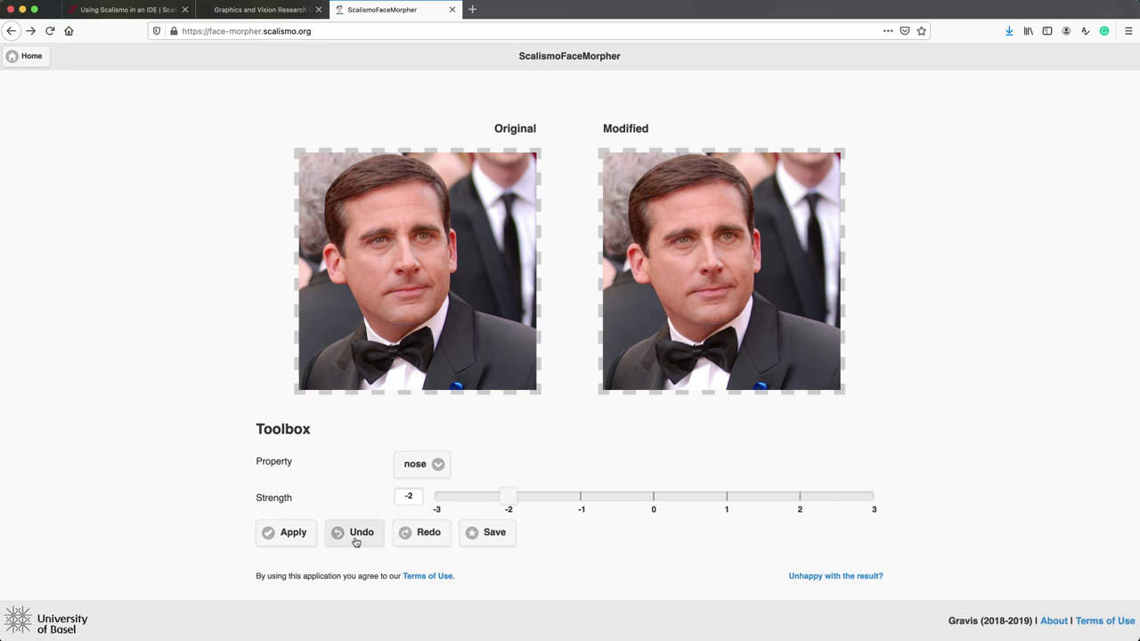
{"action": "left_click", "coordinate": [355, 541]}
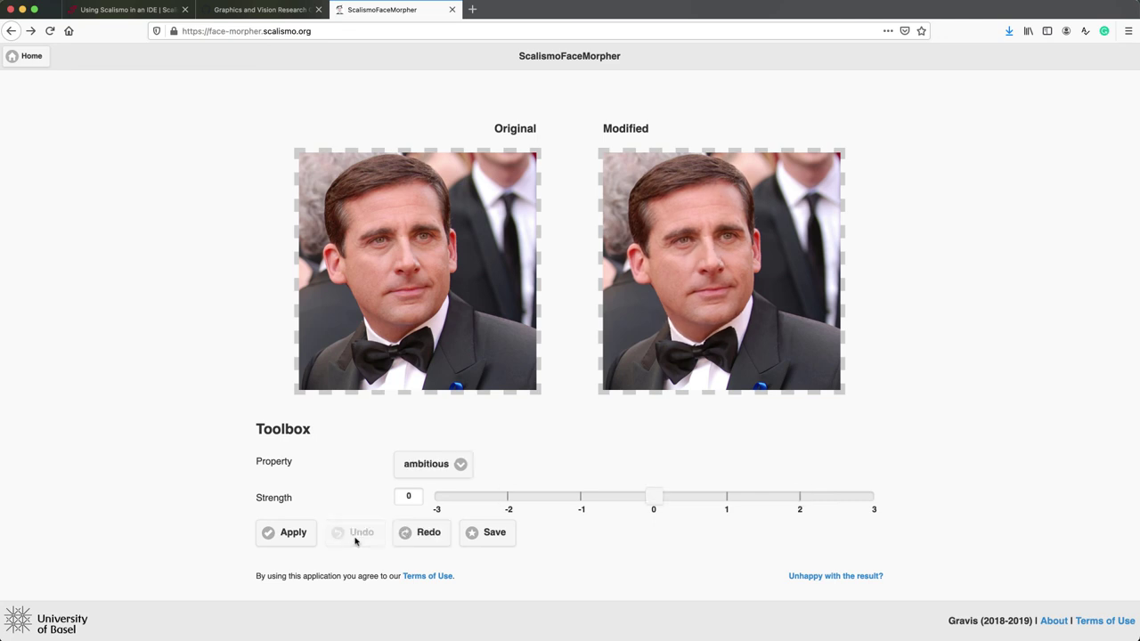
{"action": "left_click", "coordinate": [420, 535]}
{"action": "left_click", "coordinate": [421, 536]}
{"action": "left_click", "coordinate": [359, 532]}
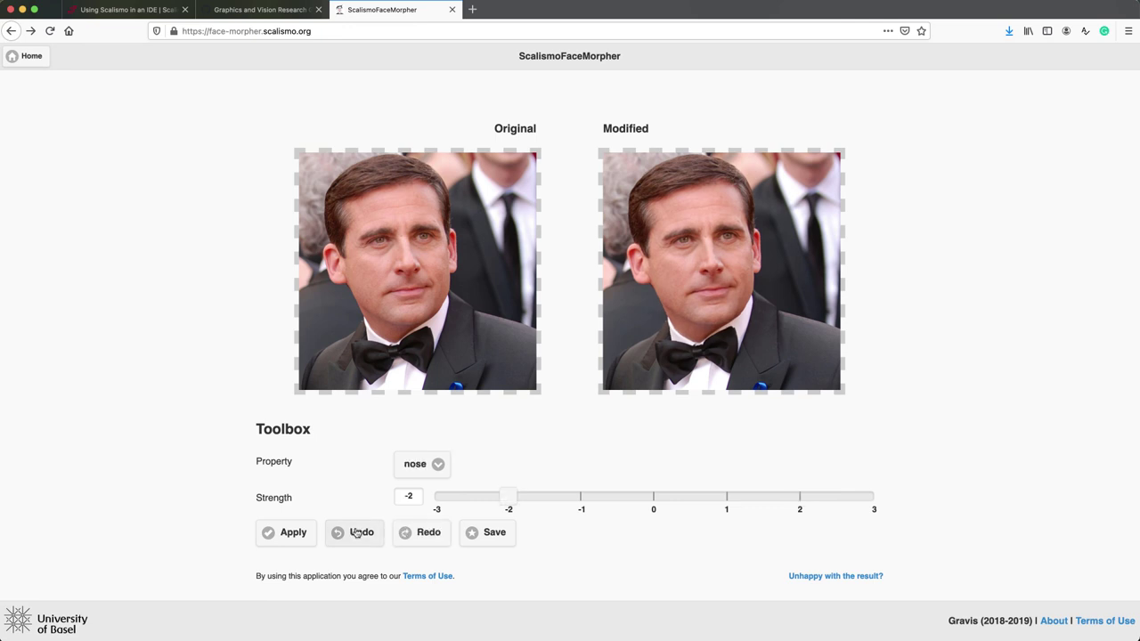
{"action": "left_click", "coordinate": [412, 535]}
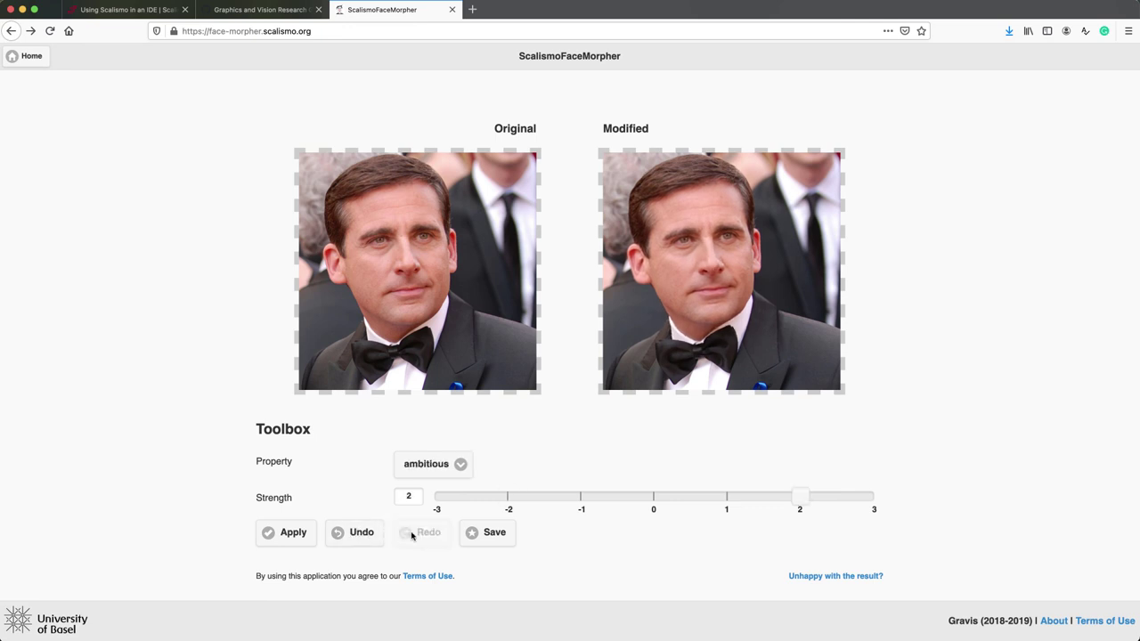
{"action": "left_click", "coordinate": [355, 534]}
{"action": "left_click", "coordinate": [416, 534]}
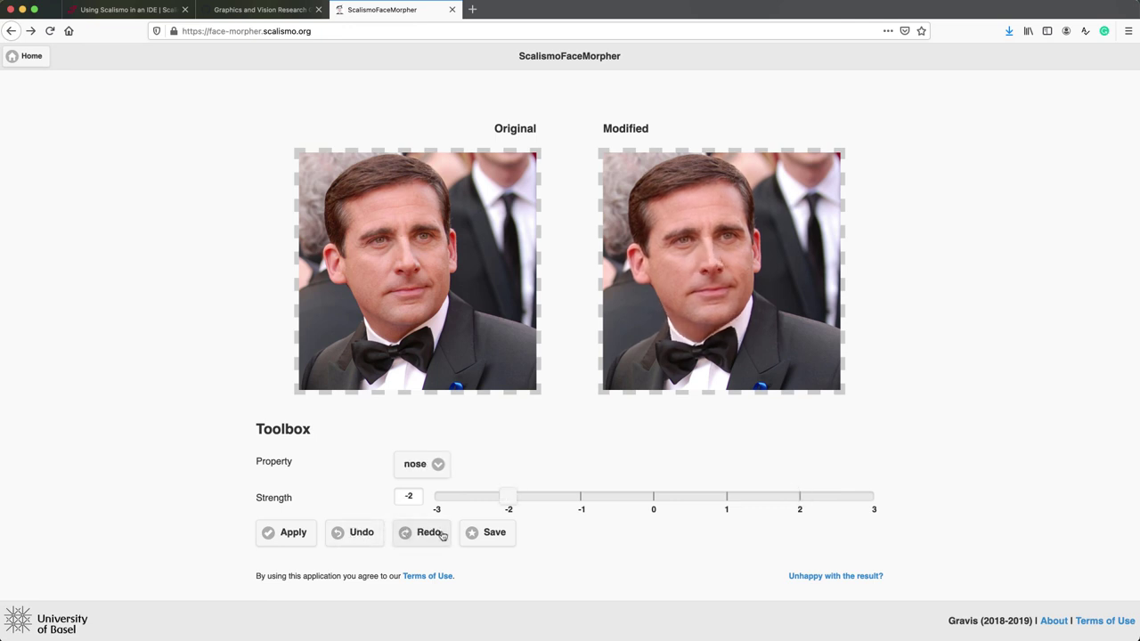
{"action": "left_click", "coordinate": [440, 534]}
{"action": "left_click", "coordinate": [364, 535]}
{"action": "left_click", "coordinate": [361, 534]}
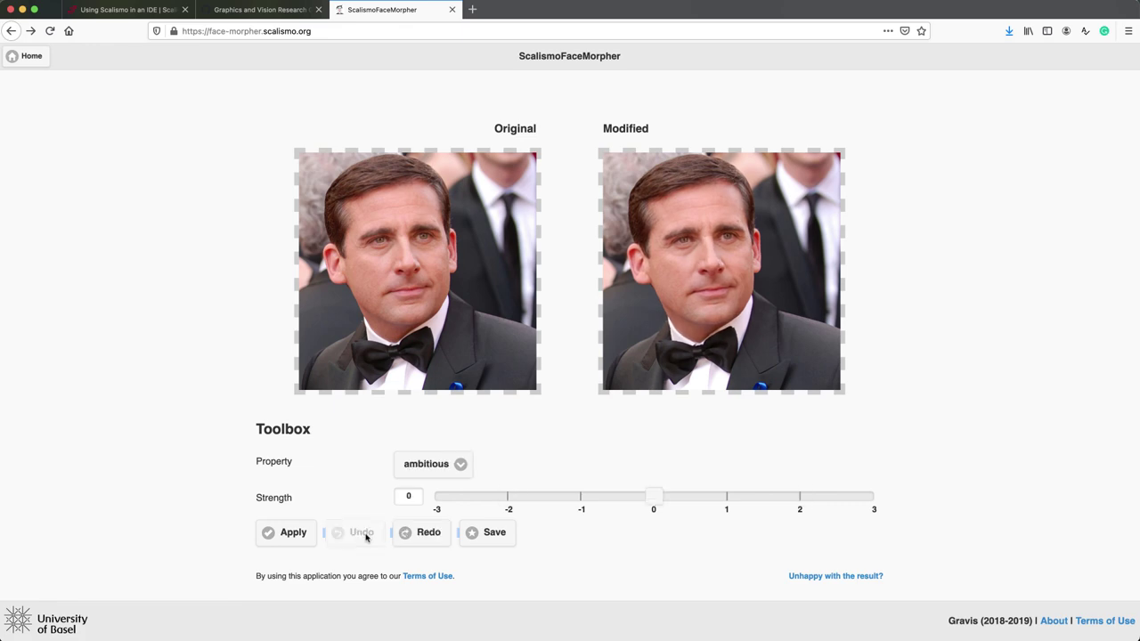
{"action": "left_click", "coordinate": [423, 534]}
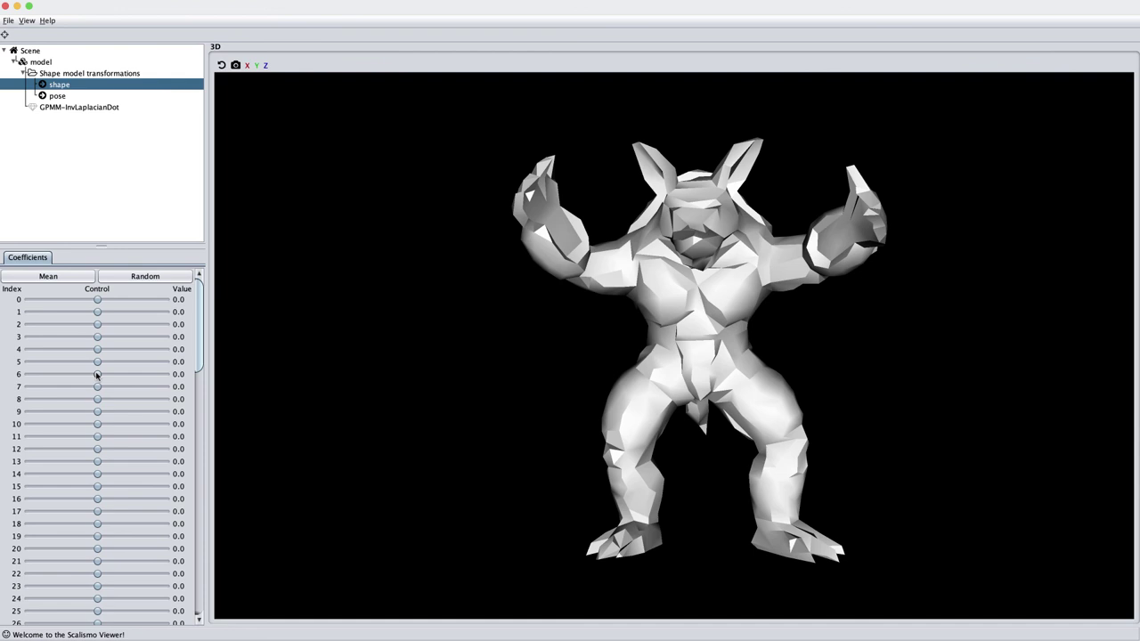
Rotate the armadillo slightly, then vary coefficients 6 and 1–3, pushing coefficient 9 to 2.6
{"action": "left_click_drag", "start_coordinate": [514, 384], "coordinate": [534, 369]}
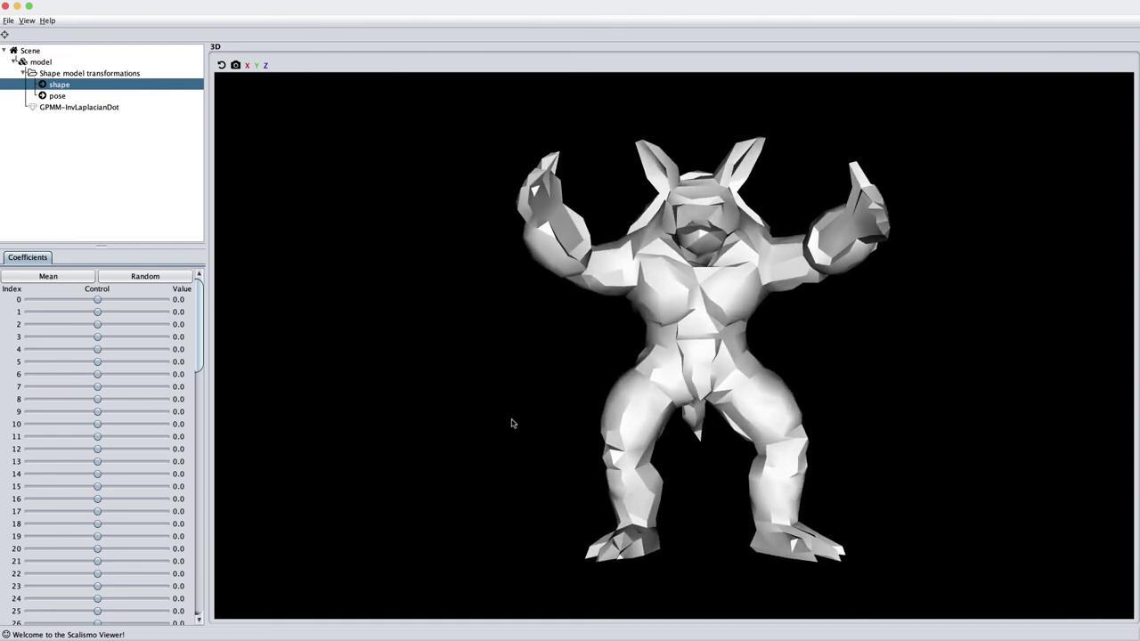
{"action": "left_click_drag", "start_coordinate": [511, 422], "coordinate": [547, 426]}
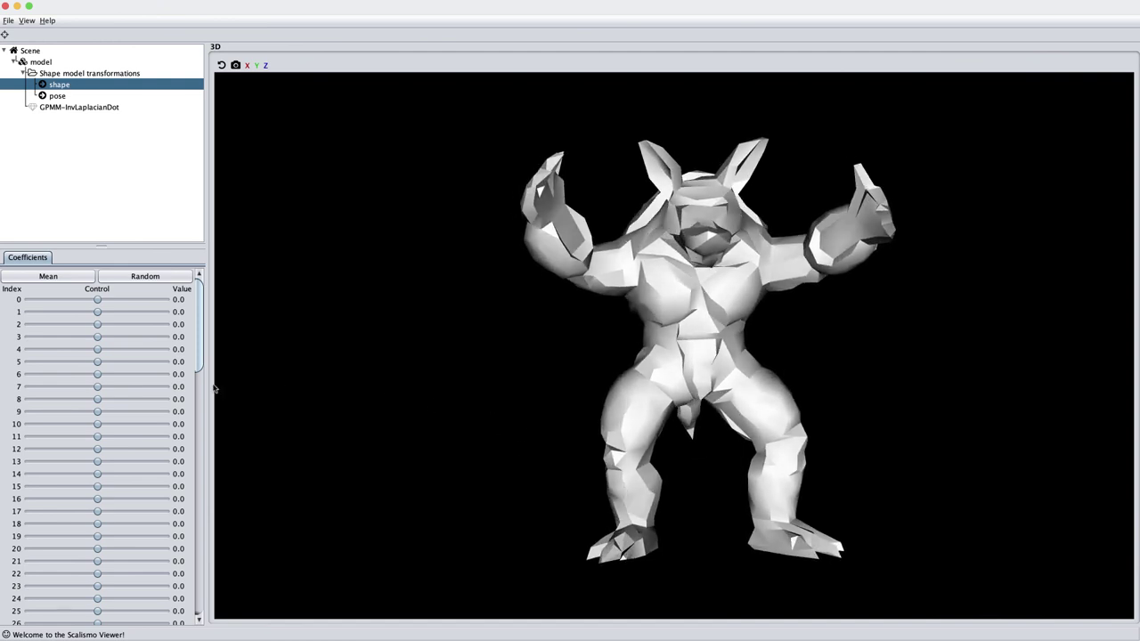
{"action": "mouse_move", "coordinate": [98, 375]}
{"action": "left_mouse_down"}
{"action": "mouse_move", "coordinate": [140, 374]}
{"action": "mouse_move", "coordinate": [45, 375]}
{"action": "mouse_move", "coordinate": [158, 374]}
{"action": "mouse_move", "coordinate": [42, 374]}
{"action": "mouse_move", "coordinate": [153, 374]}
{"action": "mouse_move", "coordinate": [101, 374]}
{"action": "left_mouse_up"}
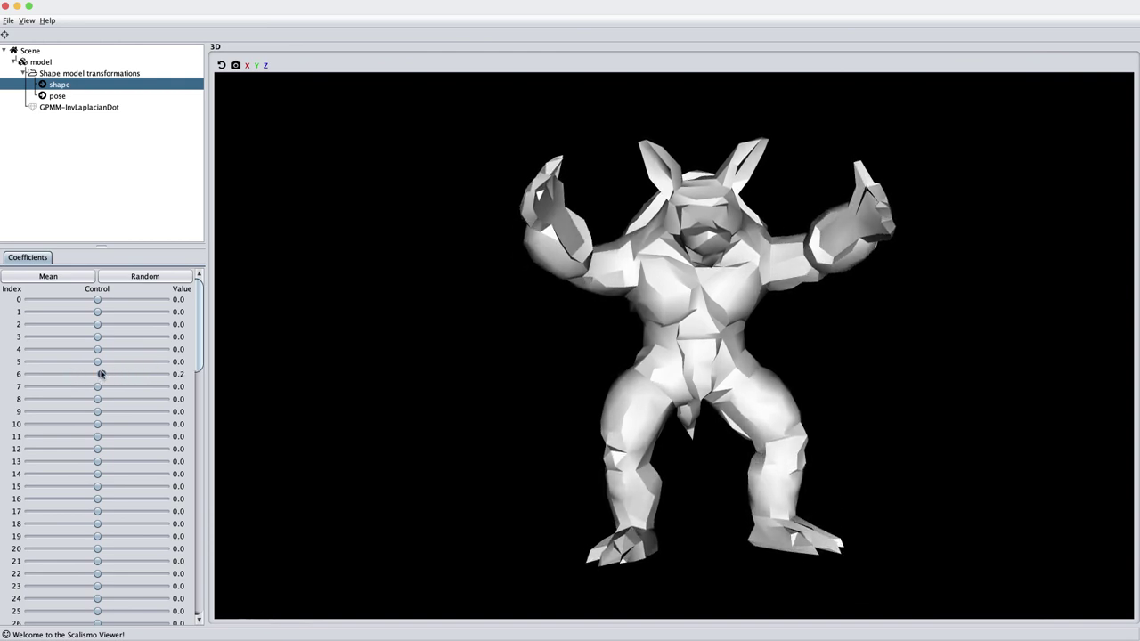
{"action": "left_click_drag", "start_coordinate": [99, 311], "coordinate": [115, 336]}
{"action": "left_click", "coordinate": [96, 324]}
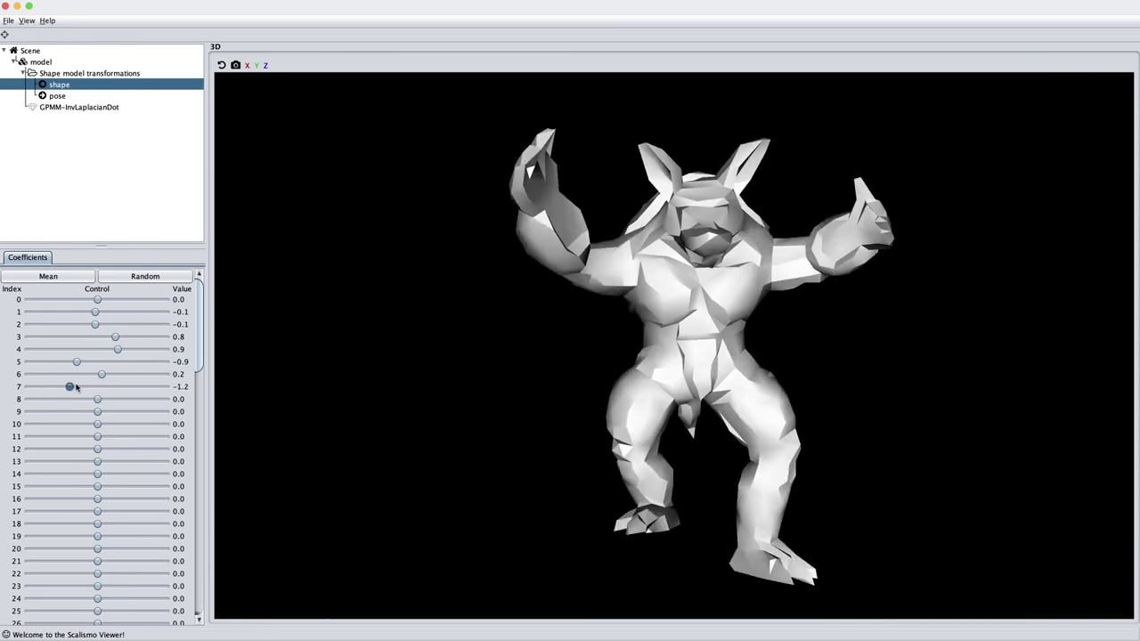
{"action": "left_click", "coordinate": [96, 411]}
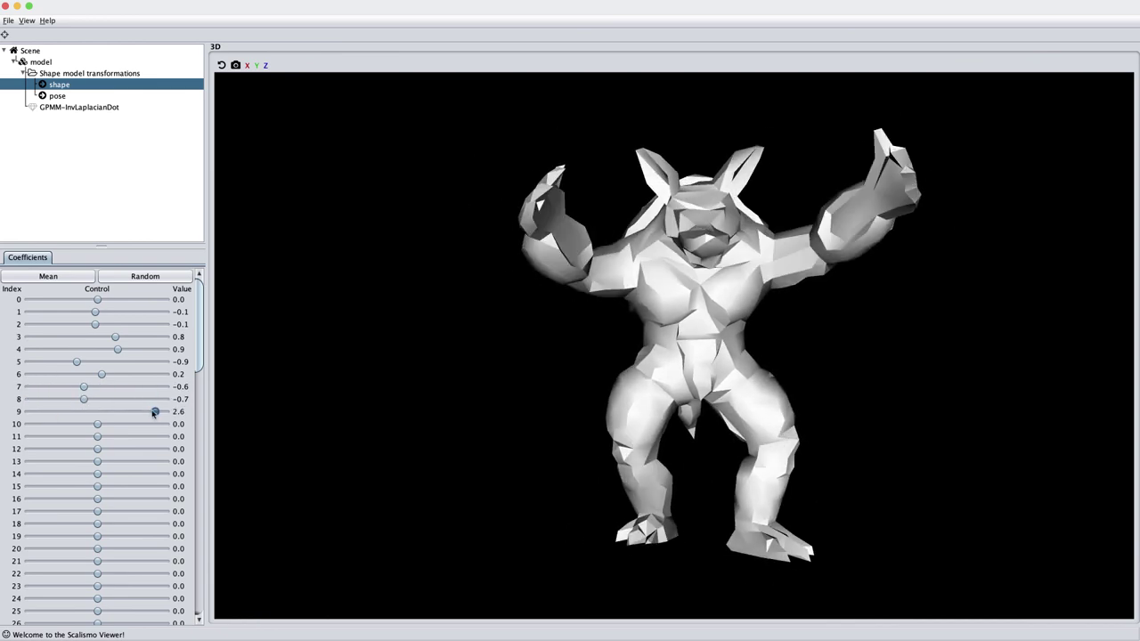